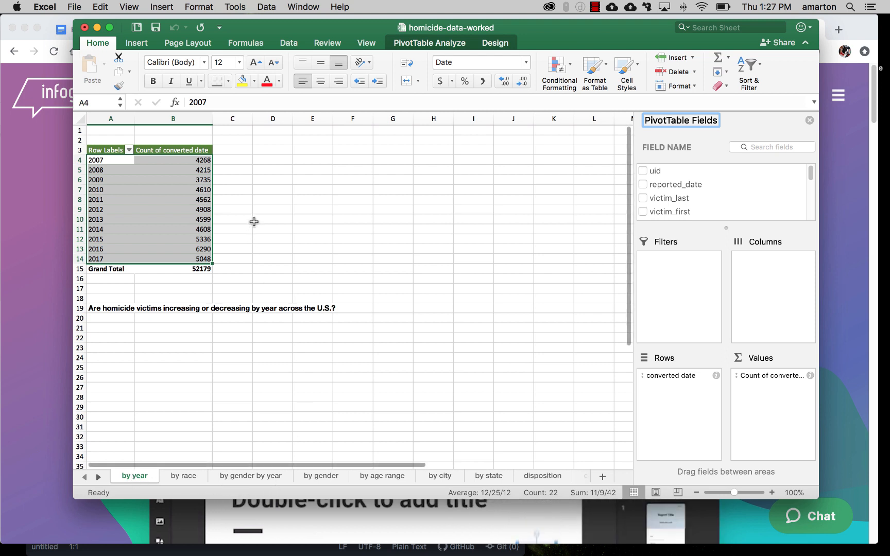
Step: Examine the homicide counts and percentages by year, race, gender by year, gender and age range on their pivot table sheets
click(256, 219)
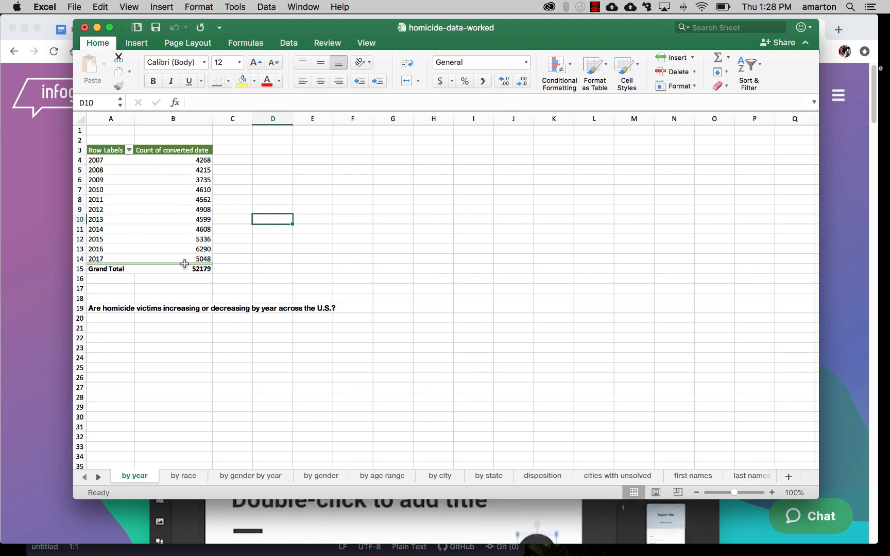
click(178, 477)
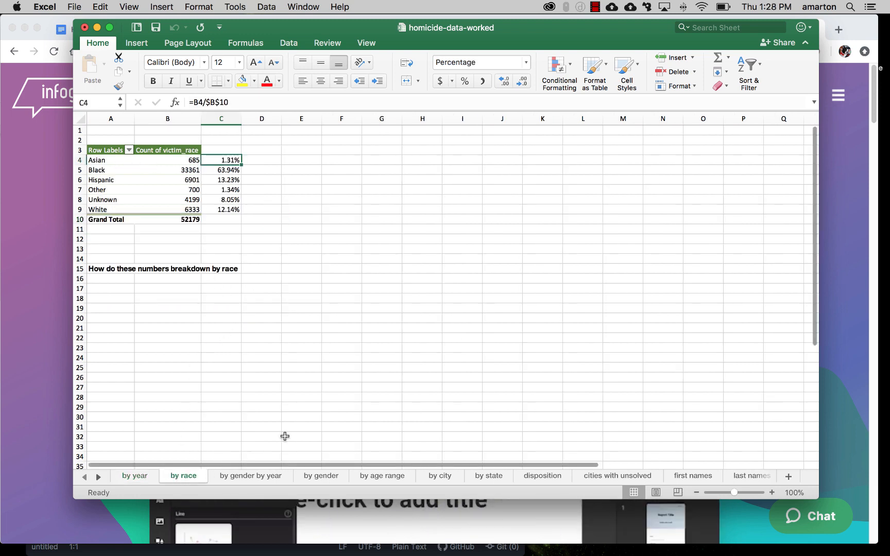
click(248, 477)
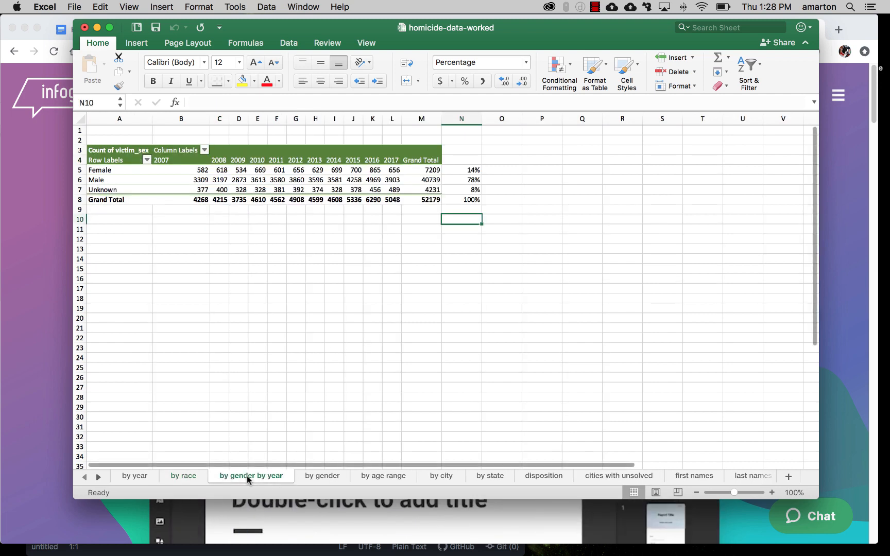
click(320, 478)
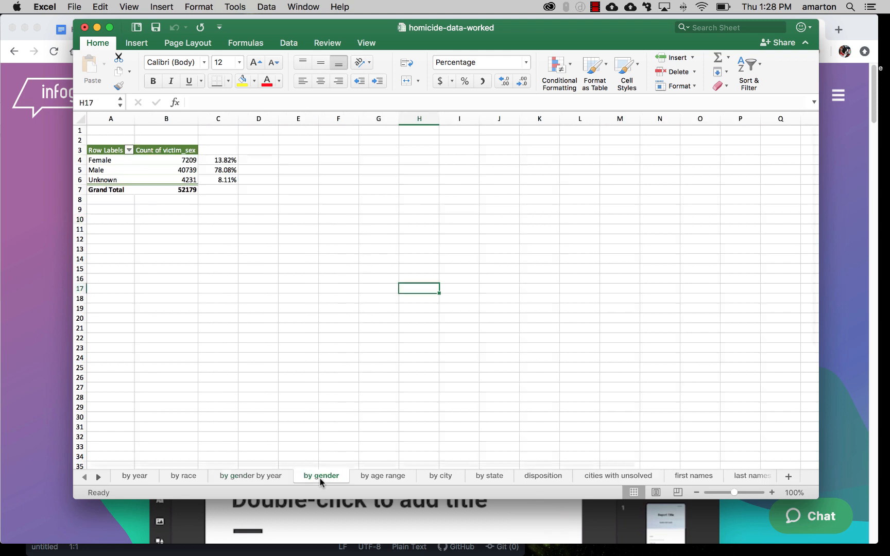
click(177, 173)
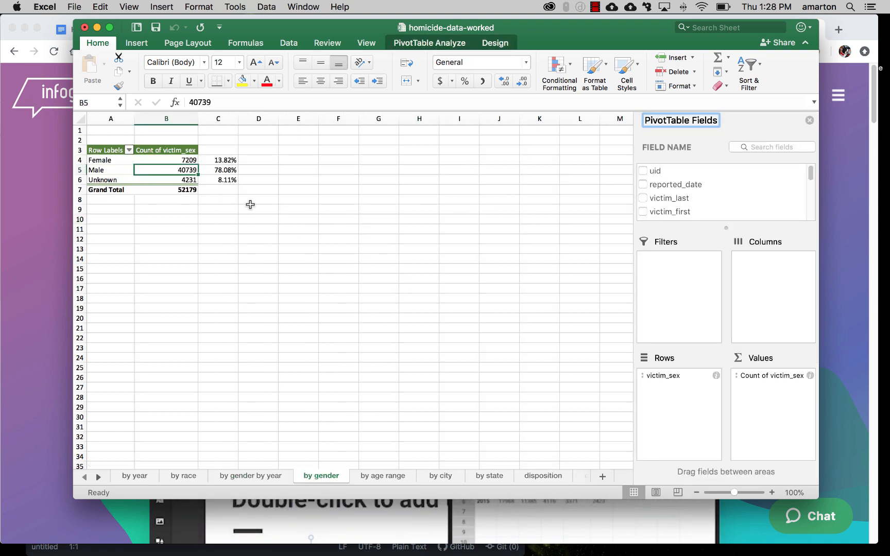
click(263, 478)
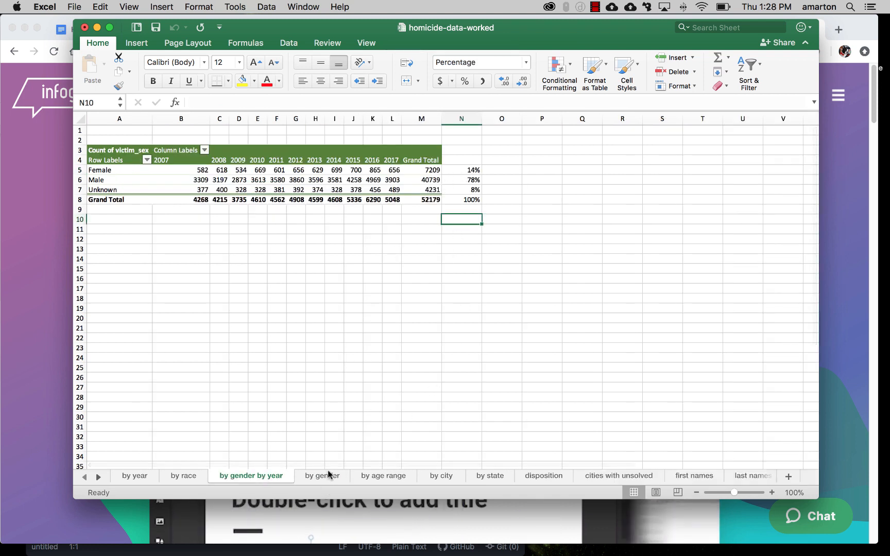
click(380, 477)
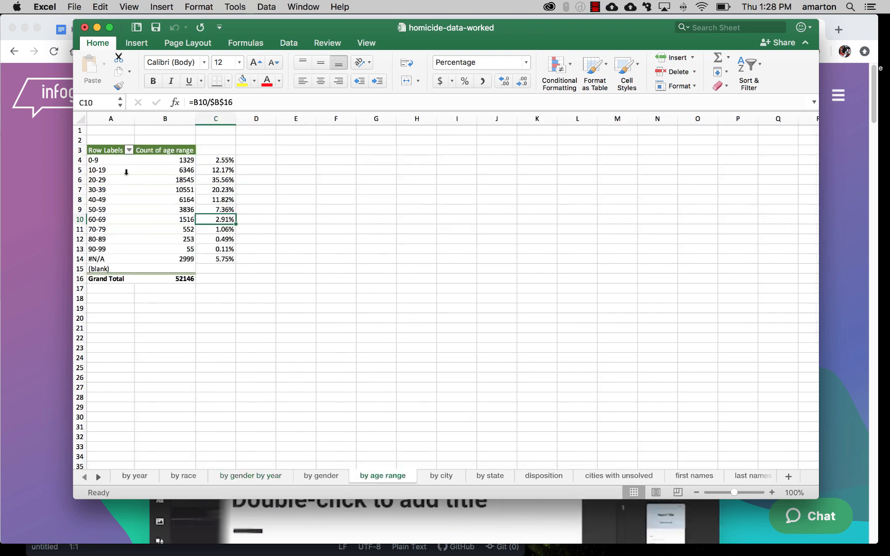
click(229, 190)
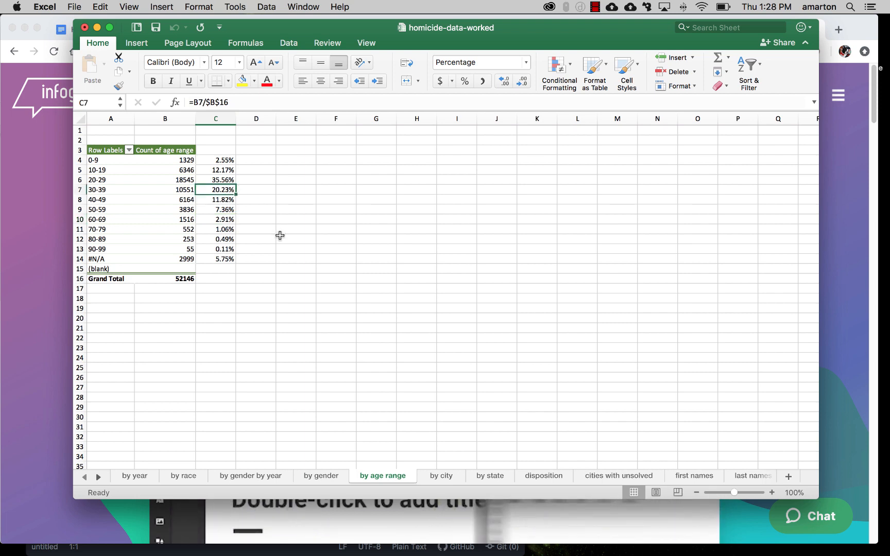
key(Up)
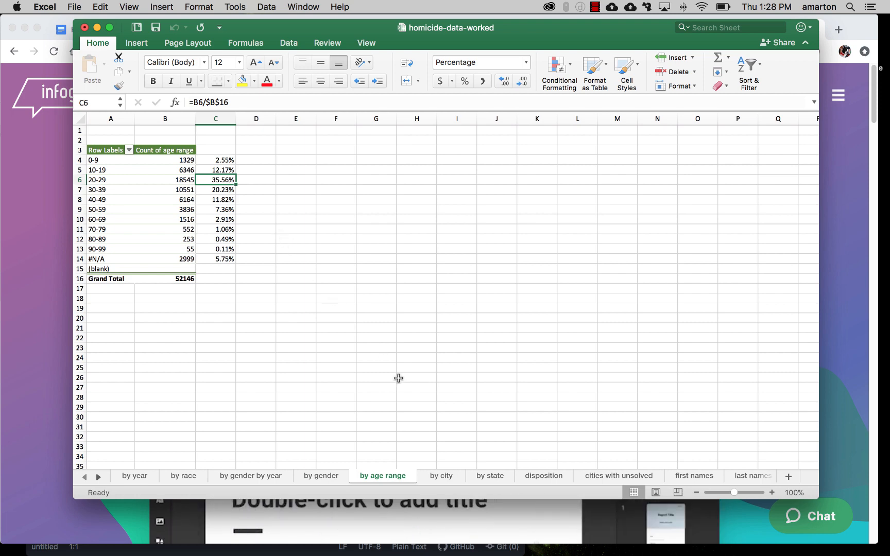
Step: Examine the top cities and states, the case dispositions, and the cities with the most unsolved homicides on their sheets
click(441, 477)
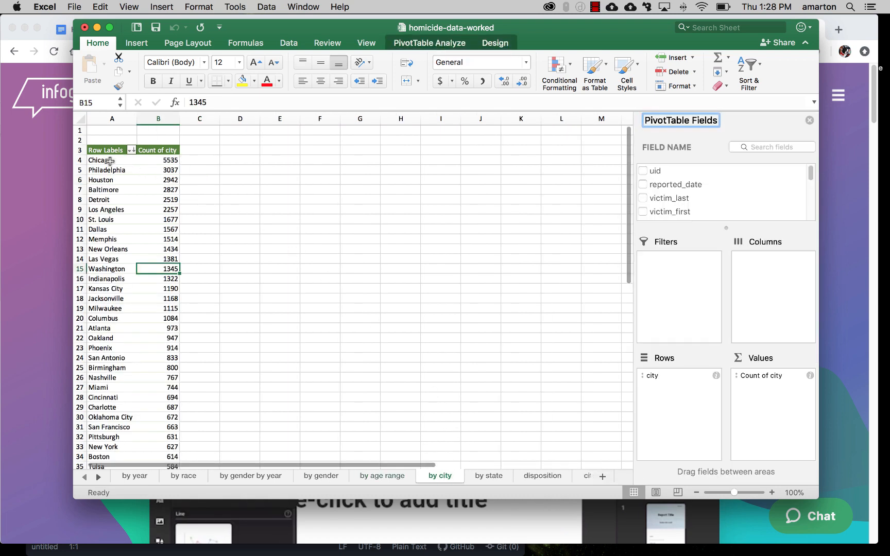
drag(137, 161, 169, 210)
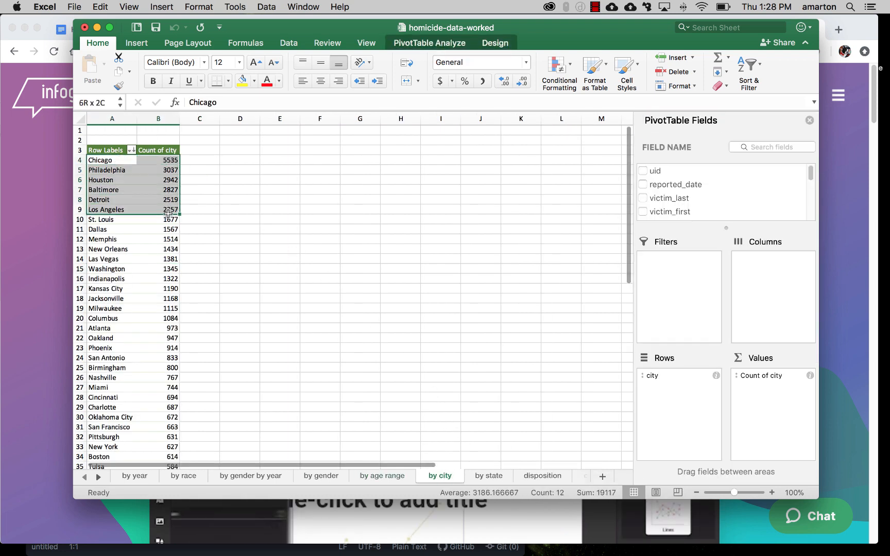
click(285, 219)
click(484, 477)
drag(100, 160, 139, 201)
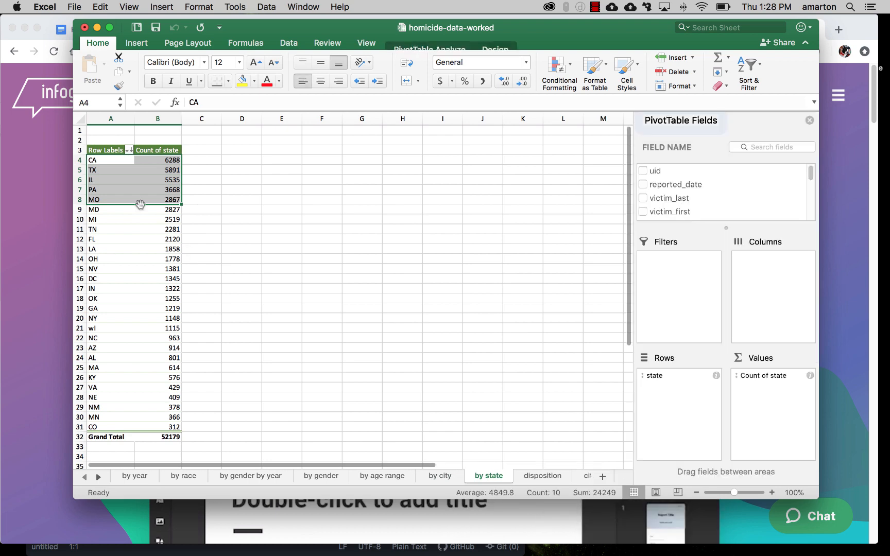
click(251, 196)
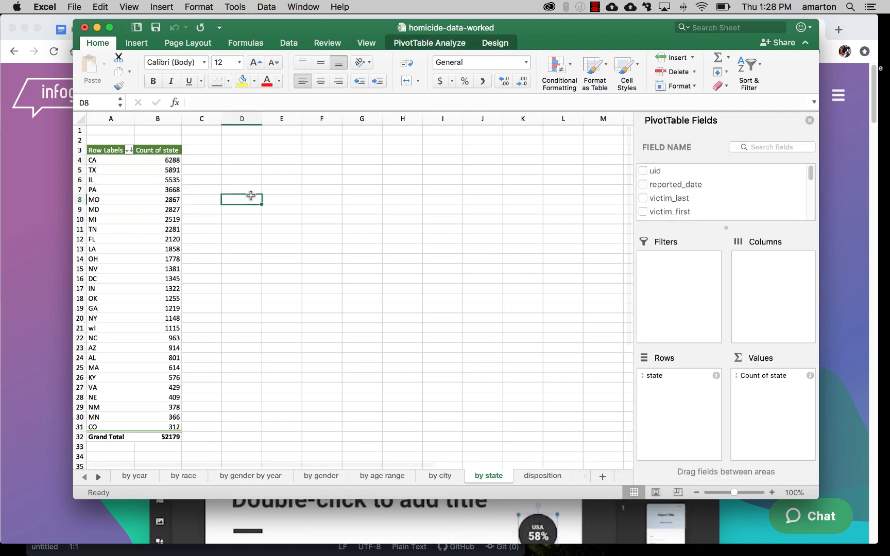
click(539, 476)
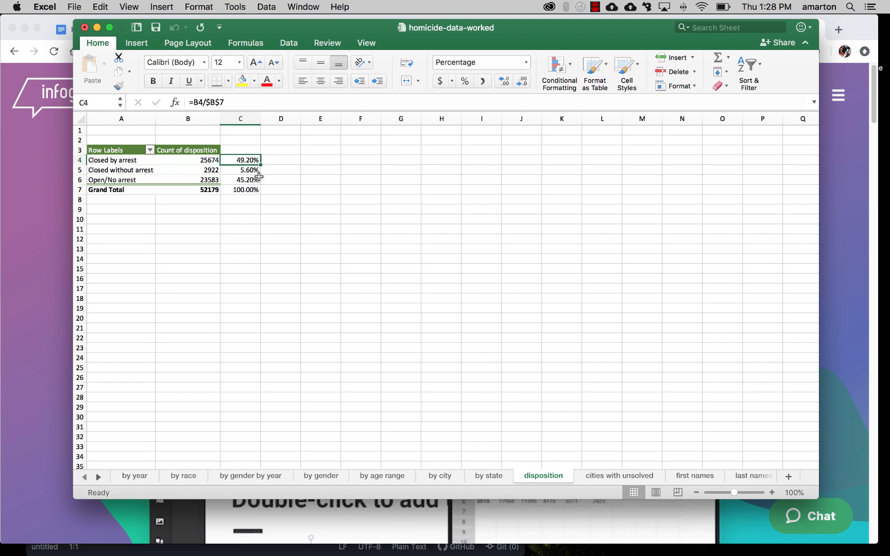
click(621, 477)
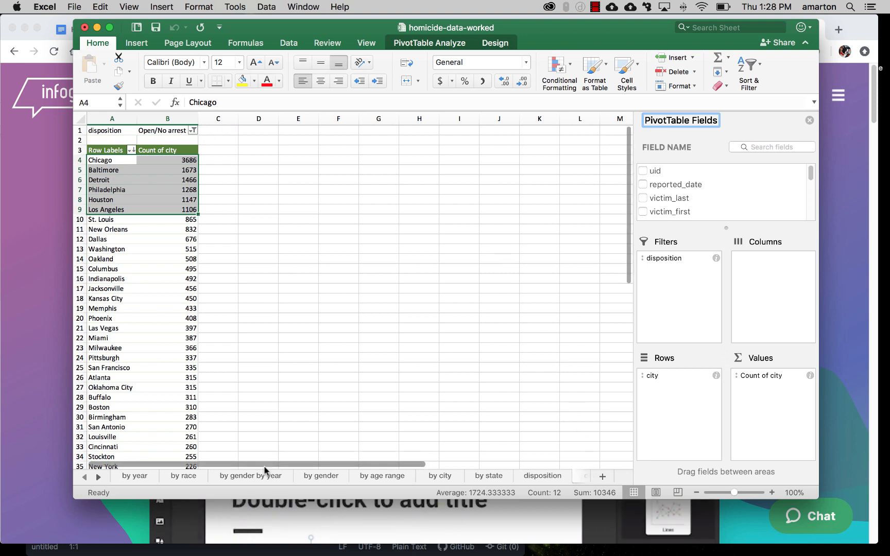
Step: Examine the most common victim first and last names, plus the raw records on the chicago-homicide-data.csv sheet
click(100, 477)
click(100, 478)
click(100, 477)
click(100, 478)
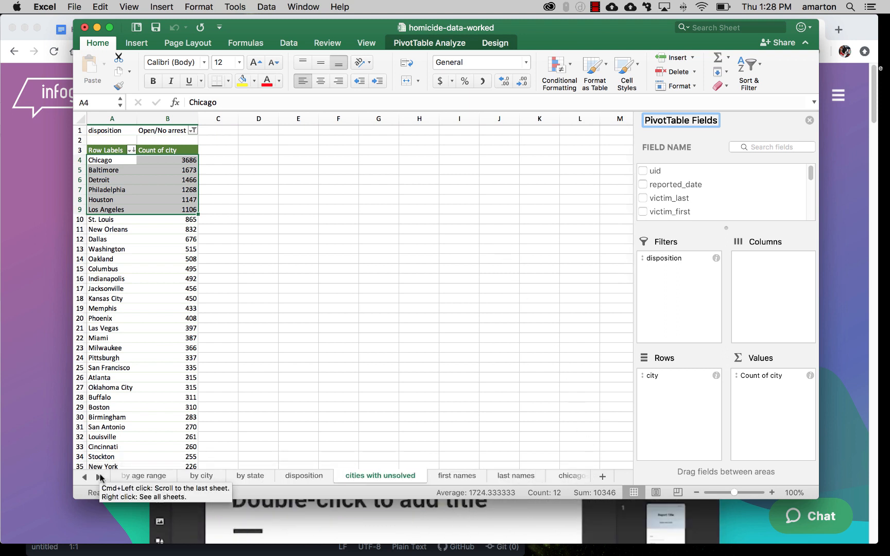
click(443, 479)
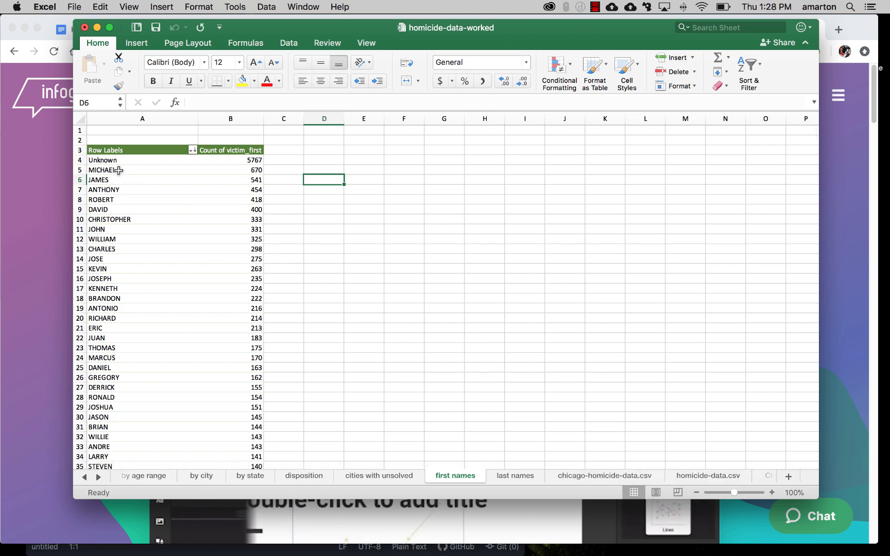
drag(119, 161, 234, 217)
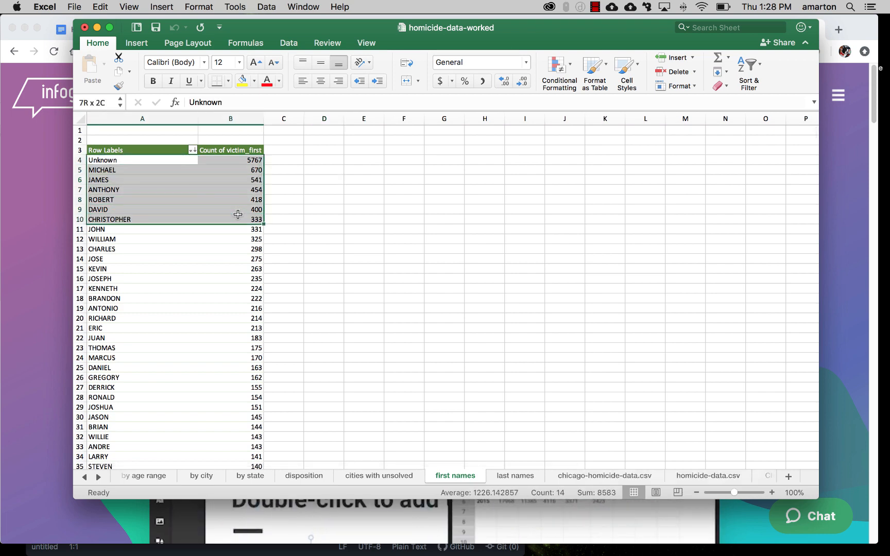
click(514, 475)
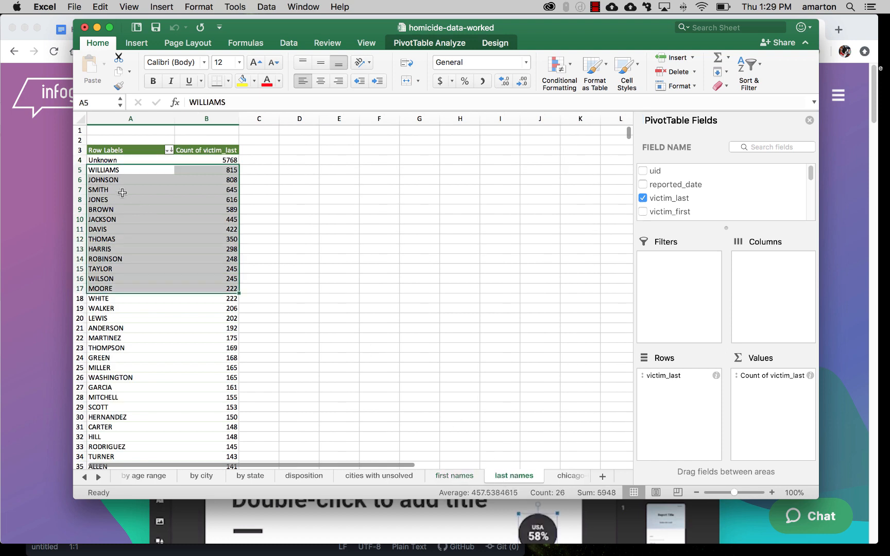
click(565, 476)
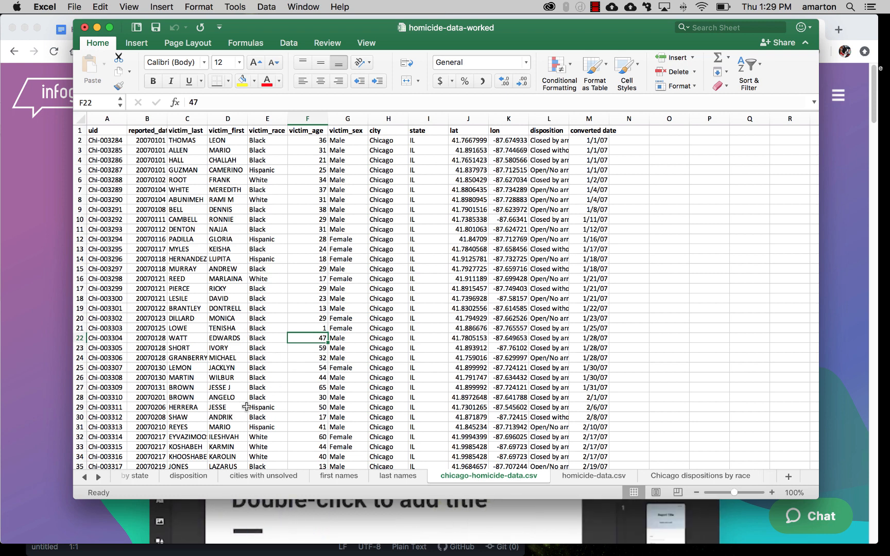
click(85, 479)
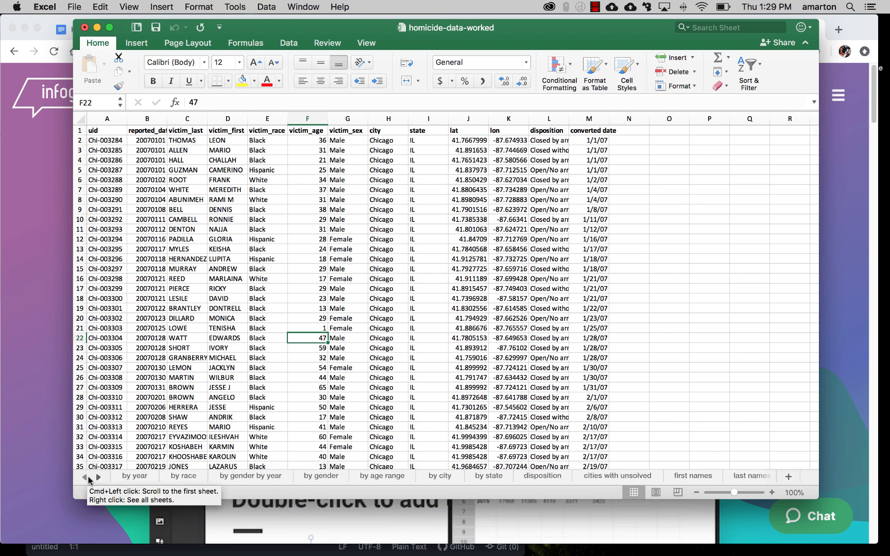
Step: Switch to Chrome and find the Graphics plan section in the "TEMP for Homicides data workshop" document
click(41, 255)
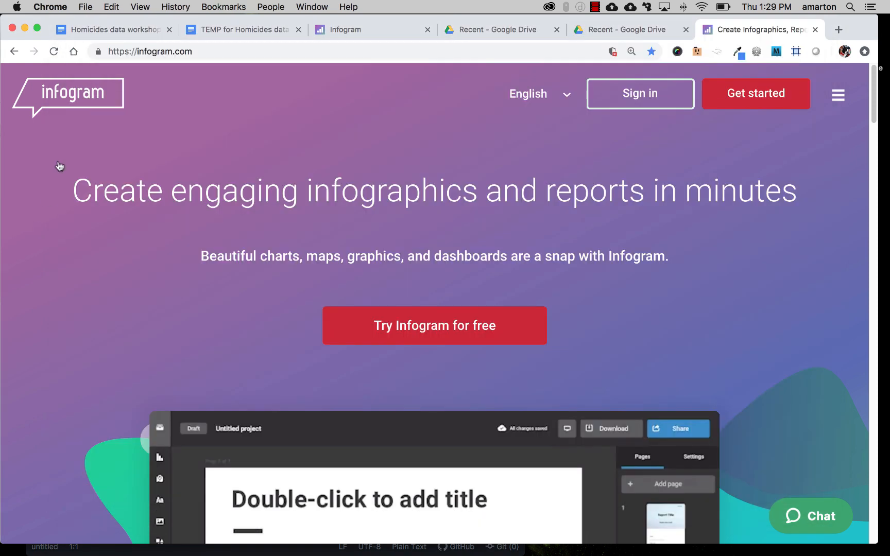
click(103, 30)
click(278, 31)
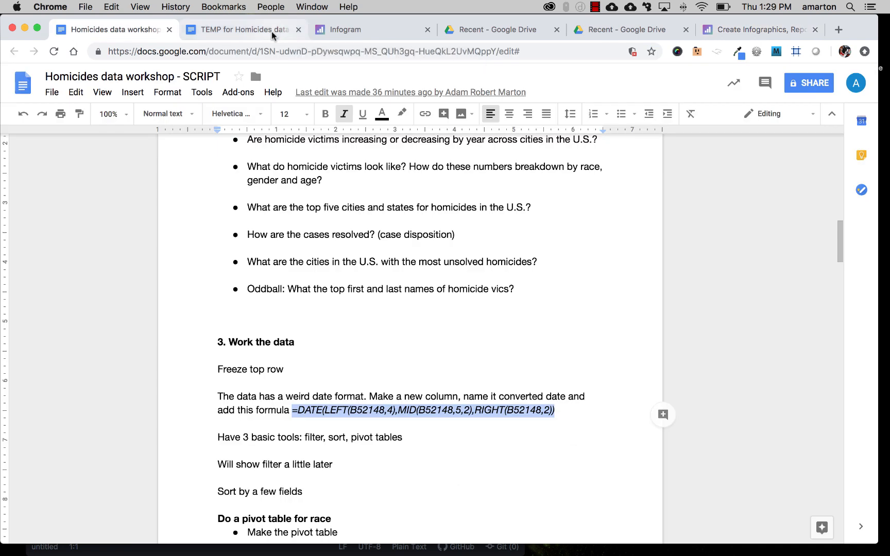
scroll(423, 275, down, 1)
scroll(424, 276, up, 12)
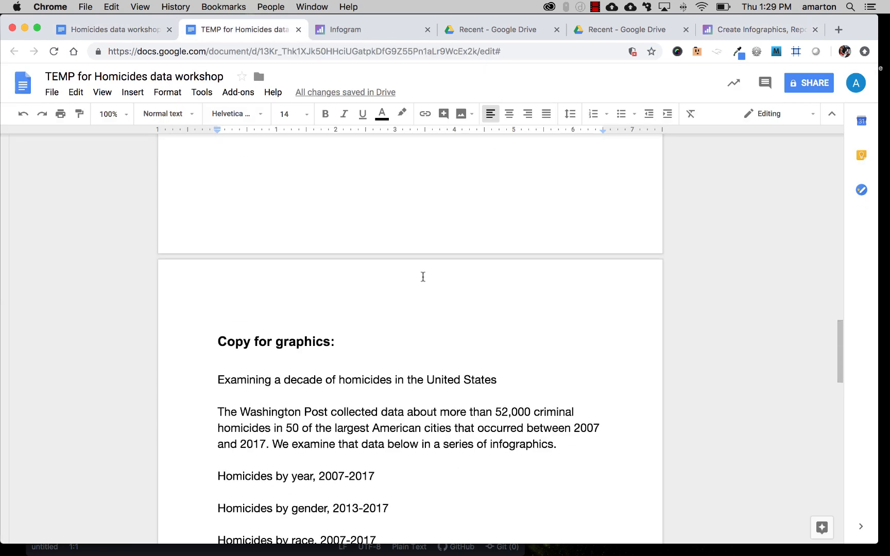
scroll(422, 277, down, 1)
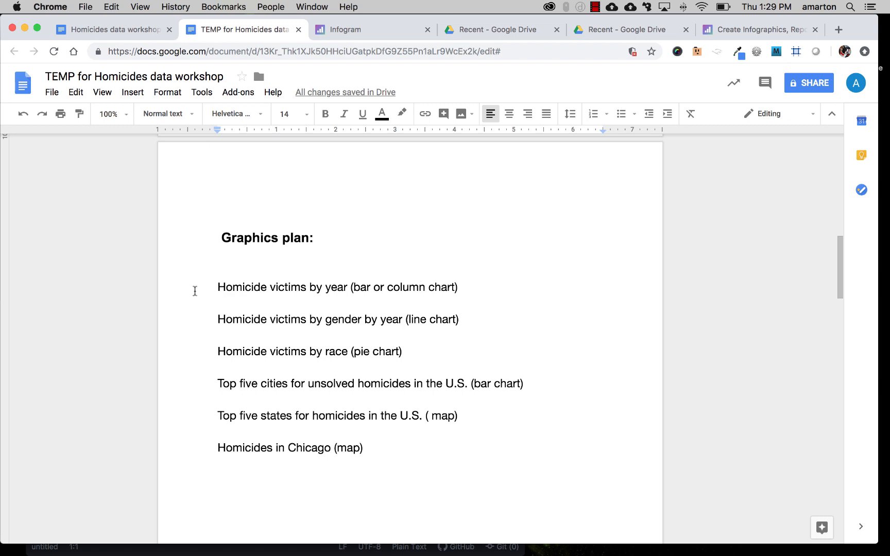
Step: Read through the Graphics plan, highlighting each planned topic from victims by year to the top five states for homicides
drag(210, 290, 348, 289)
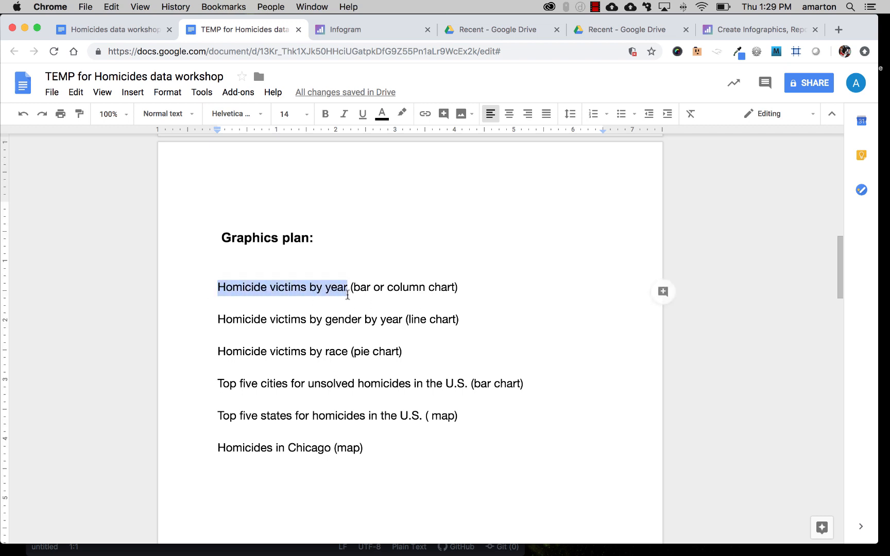
click(348, 289)
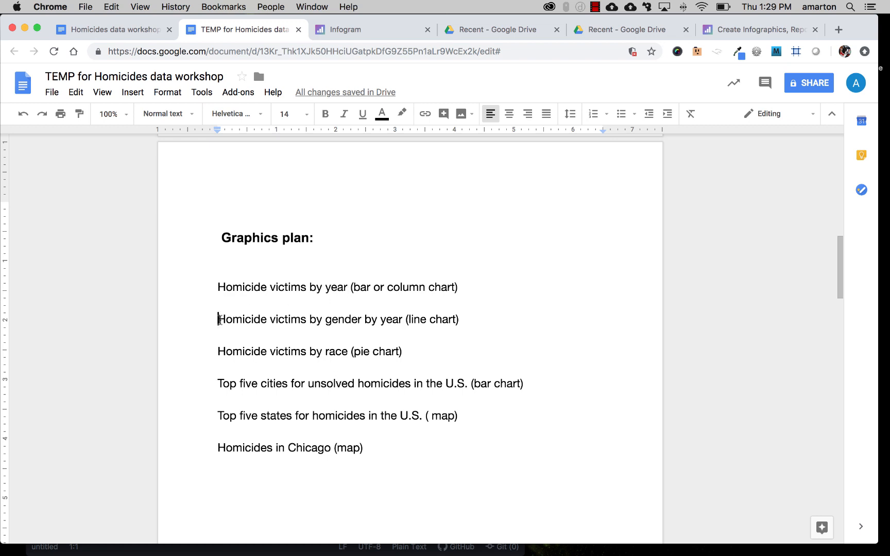
drag(216, 320, 407, 319)
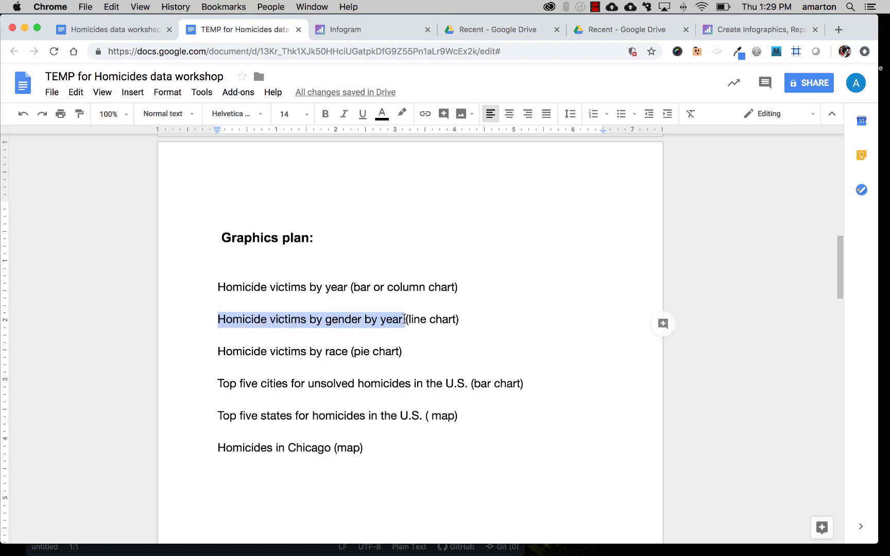
click(406, 319)
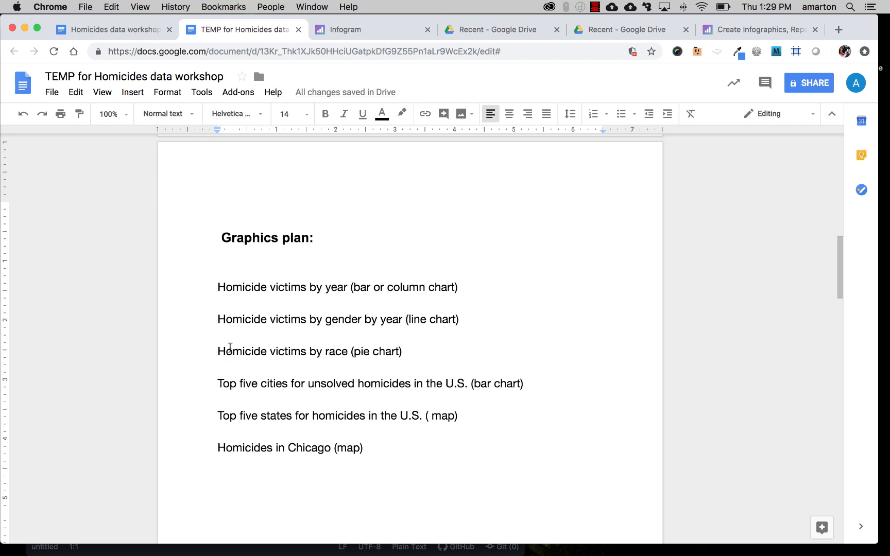
drag(215, 352, 352, 353)
click(351, 353)
drag(216, 383, 467, 386)
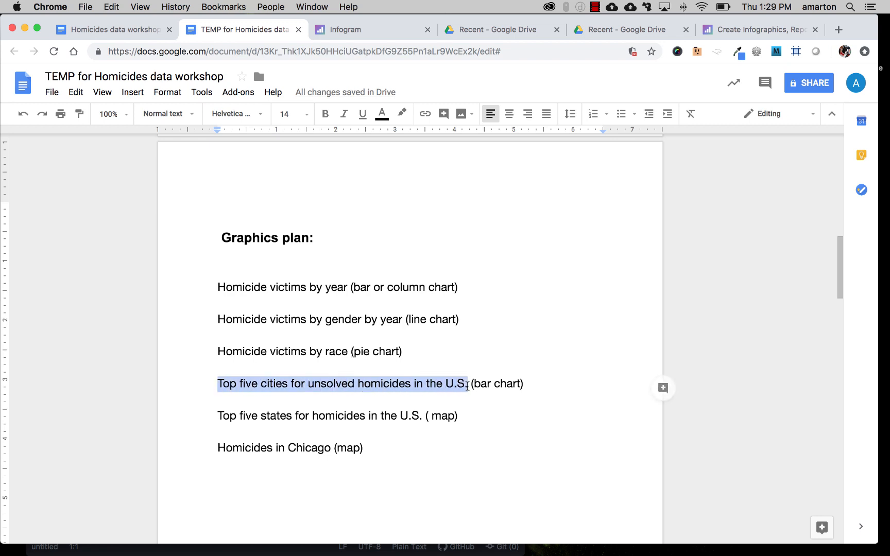
click(468, 387)
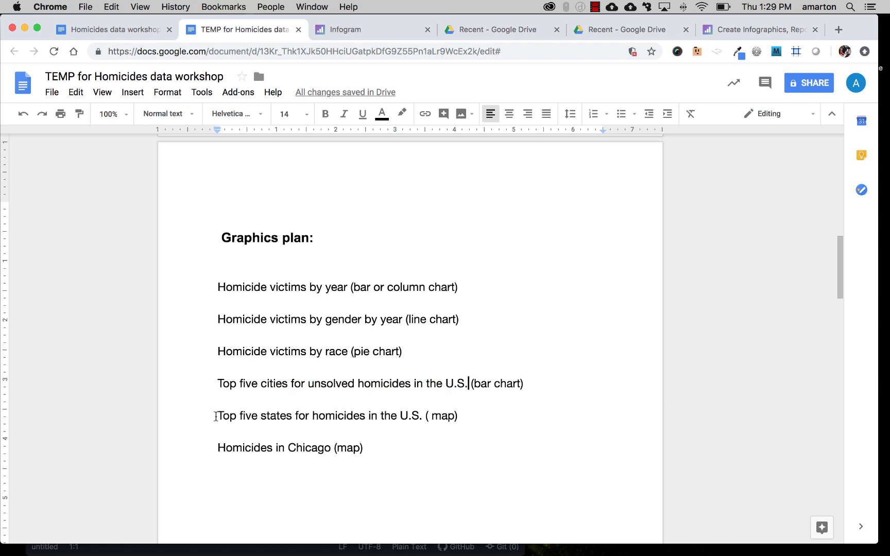
drag(217, 416, 423, 415)
click(423, 416)
Step: Switch to the open Infogram library, continue to its sign-in page and minimize the support chat
click(379, 32)
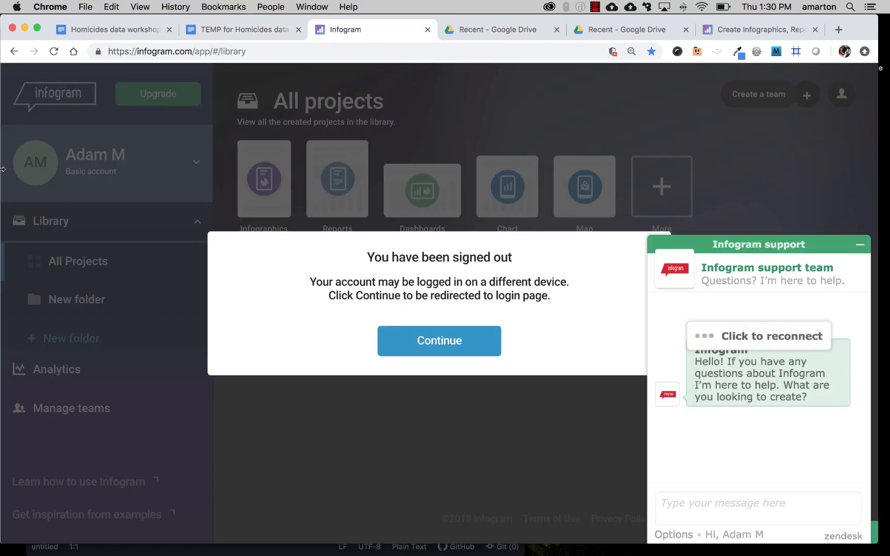
click(455, 341)
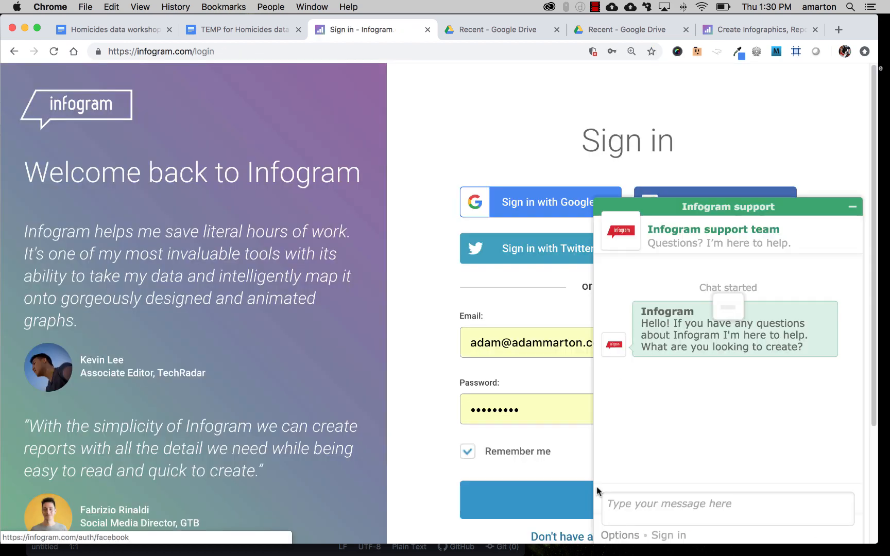
click(852, 208)
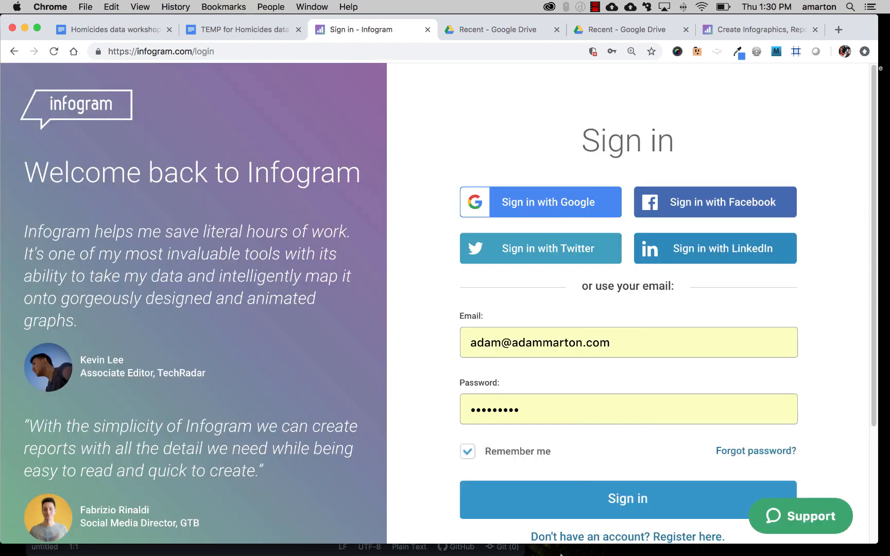
Step: Sign in to Infogram with the prefilled credentials and start a new single chart project from the Column template
click(566, 510)
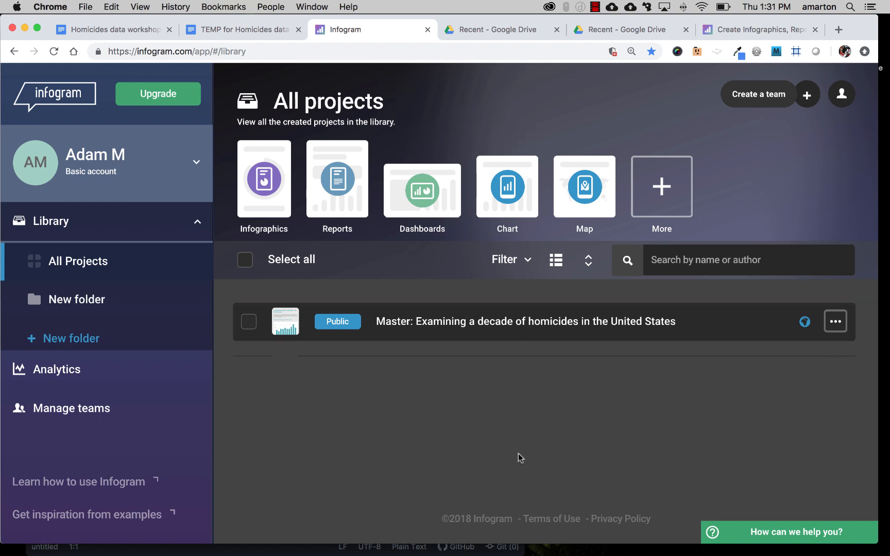
click(502, 187)
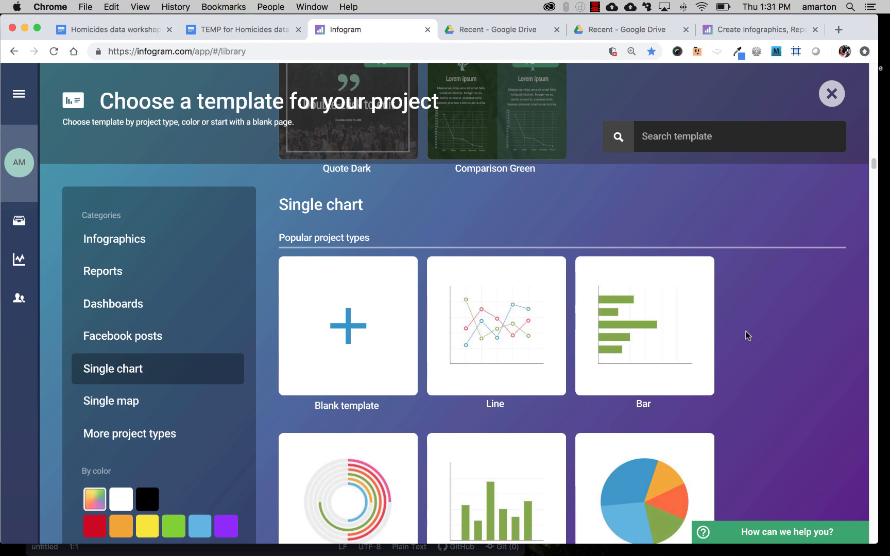
scroll(661, 334, down, 3)
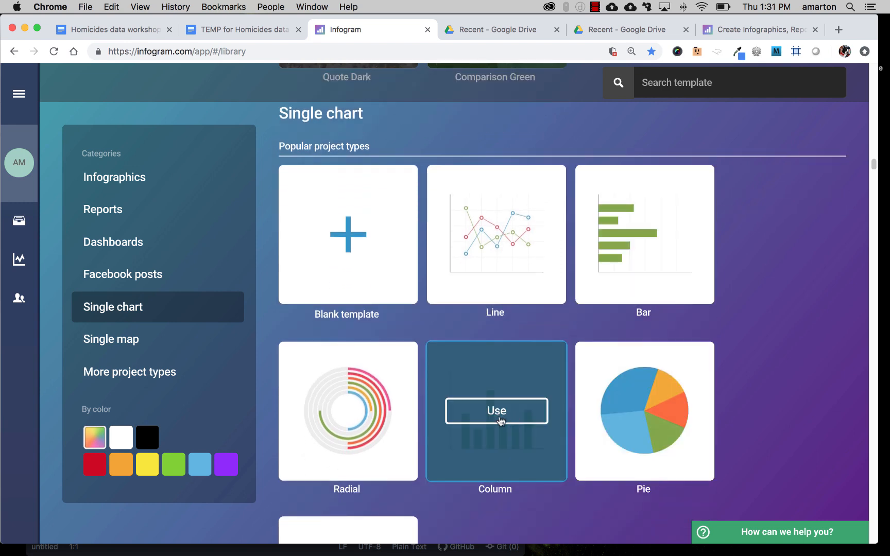
click(501, 422)
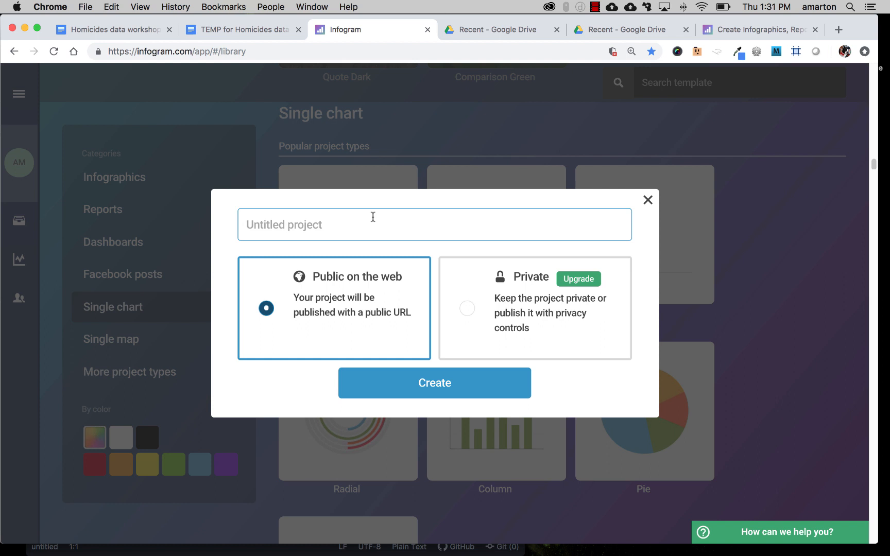
Step: Name the public project "Examining a decade of homicides in the United States" and create it
text(Examining)
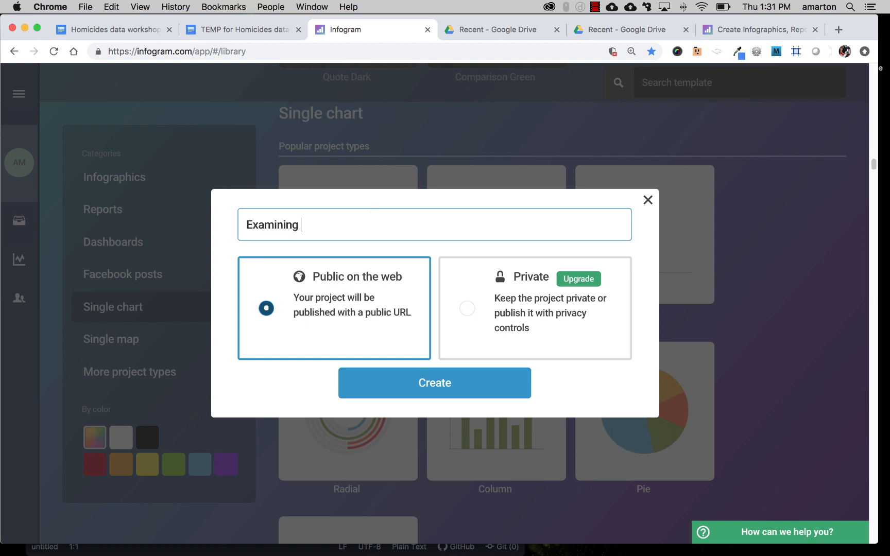
text( a decade of homicides i)
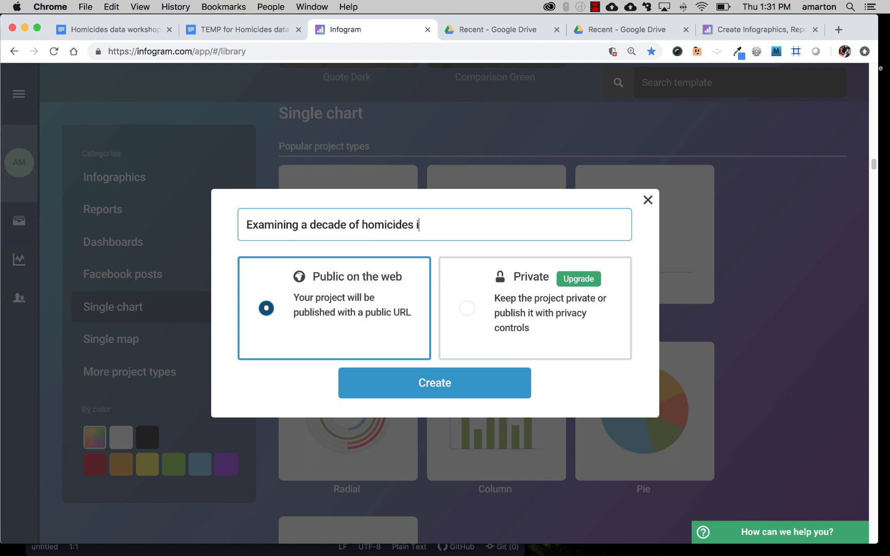
text(n the Univ)
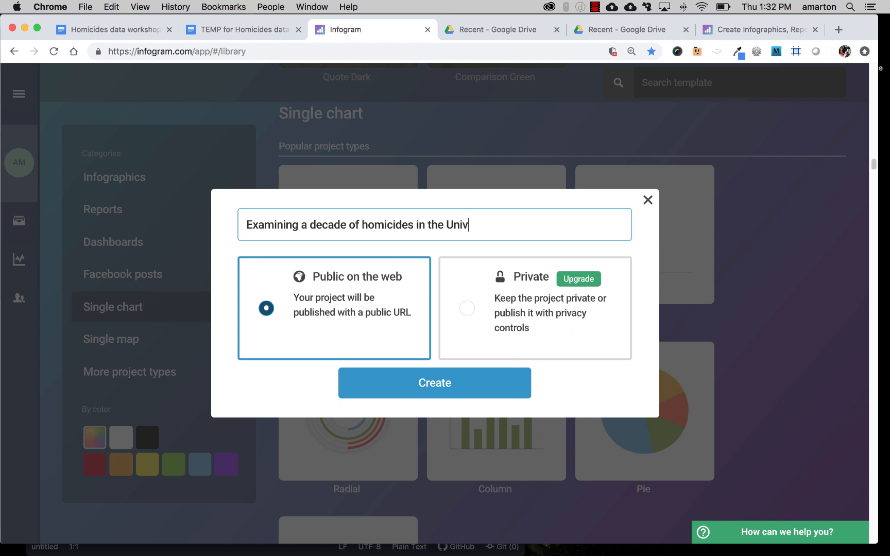
text(er)
text(States)
triple_click(360, 226)
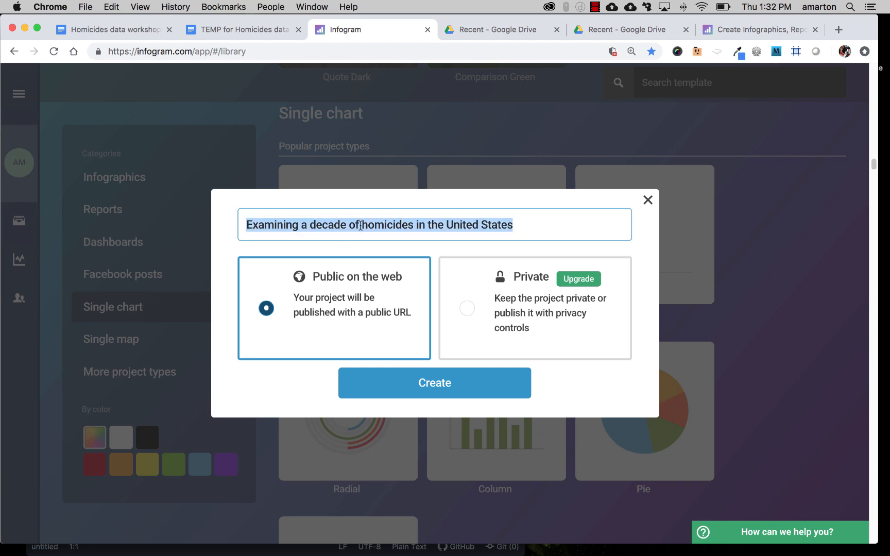
click(453, 390)
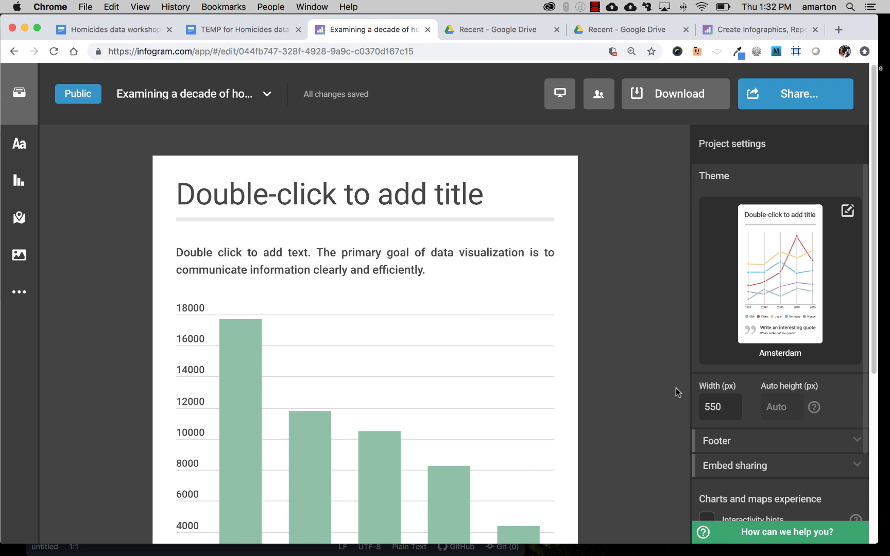
Step: Try the London, Paris, Tokyo and New York themes on the new chart project
scroll(676, 388, down, 5)
scroll(676, 389, up, 5)
scroll(601, 286, down, 1)
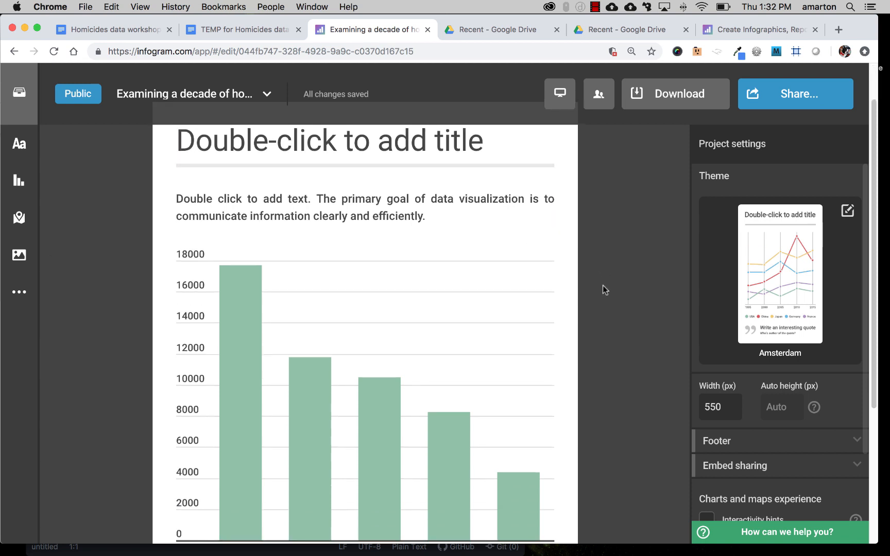
click(780, 281)
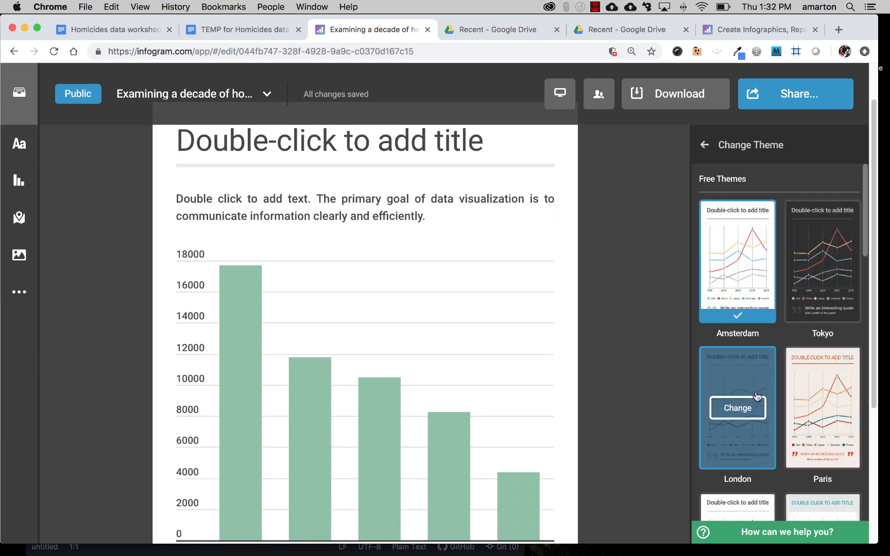
click(742, 407)
click(823, 408)
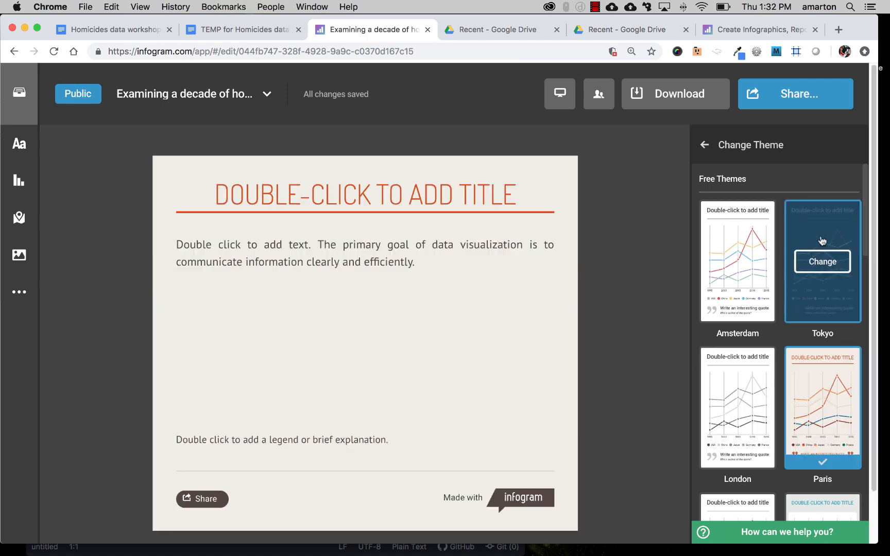
click(823, 241)
scroll(824, 238, down, 3)
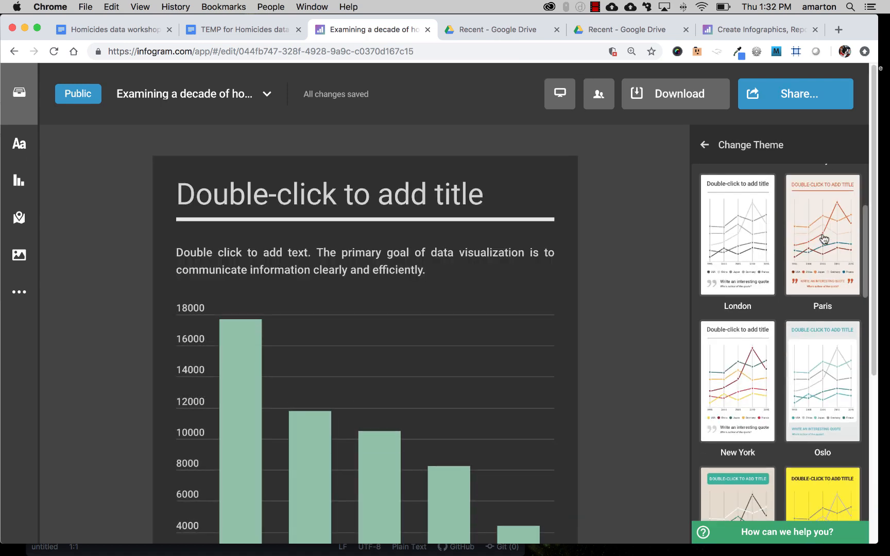
click(753, 340)
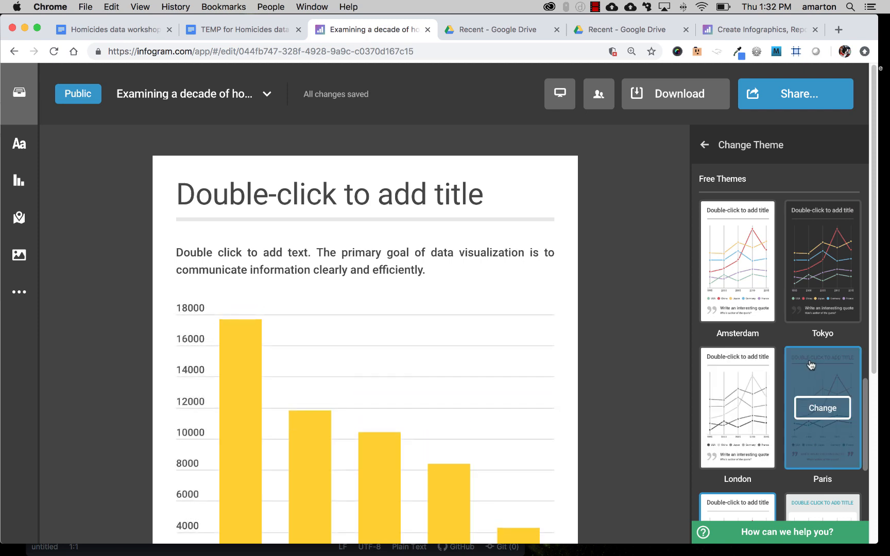
Step: Apply the Oslo theme to the project and return to the project settings
scroll(813, 356, down, 3)
click(817, 319)
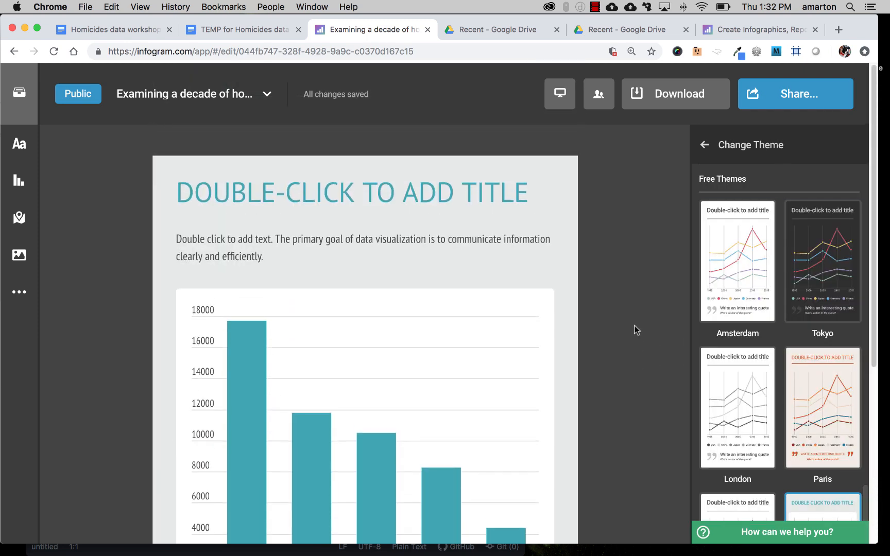
click(705, 144)
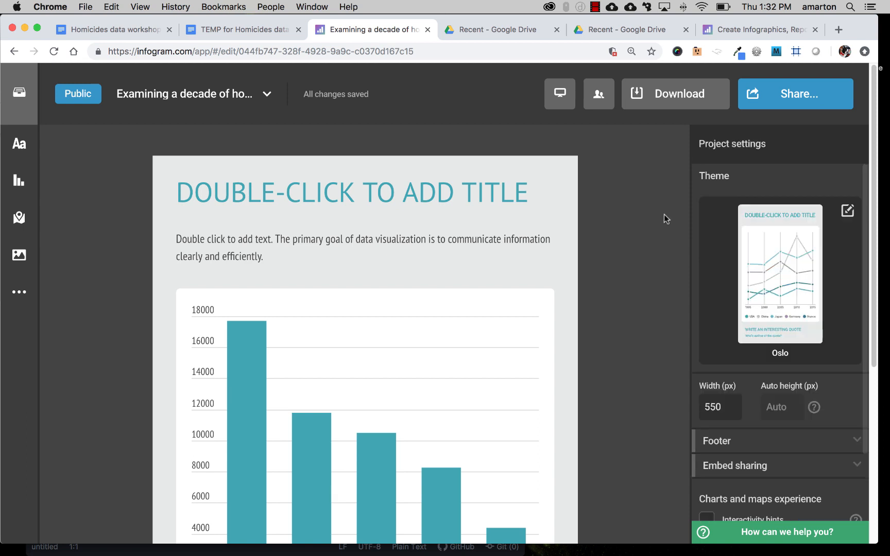
Step: Look through the project settings, from width, footer and embed sharing to interactivity hints and project language
scroll(642, 303, down, 1)
scroll(772, 398, down, 2)
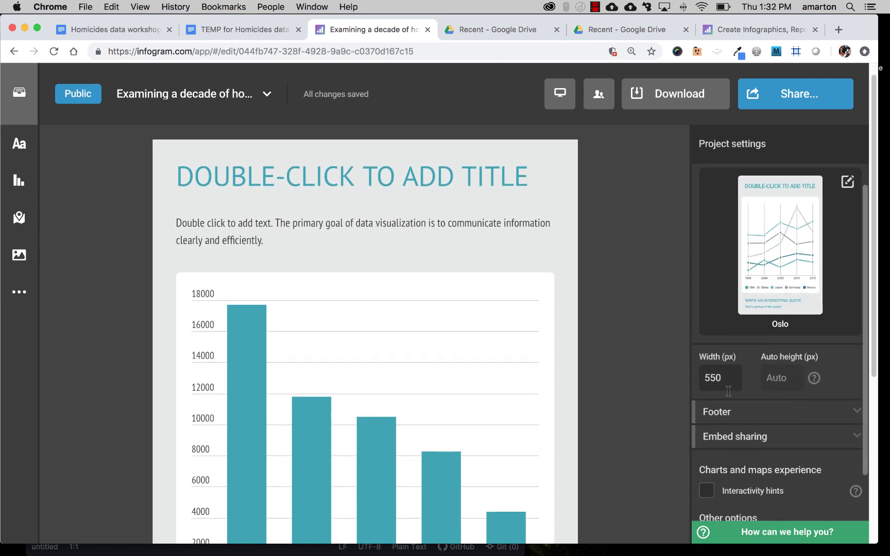
scroll(772, 381, down, 2)
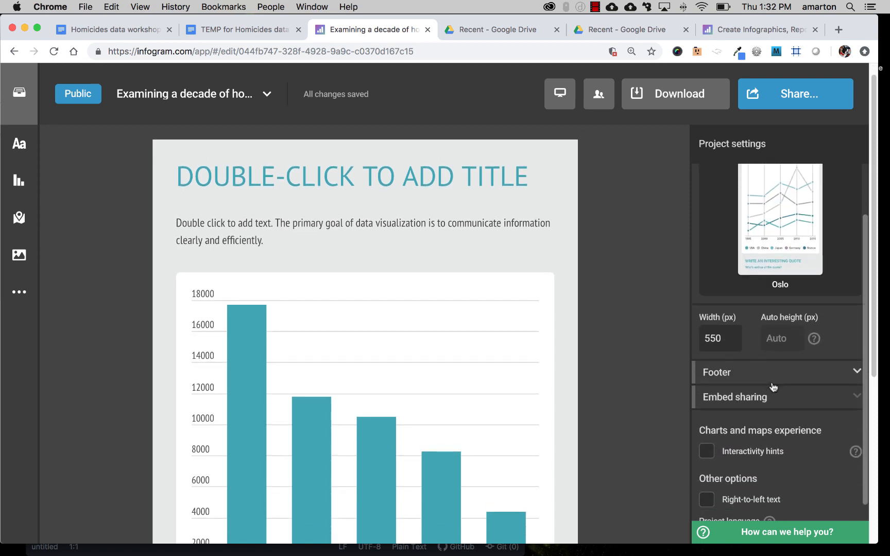
scroll(785, 403, down, 1)
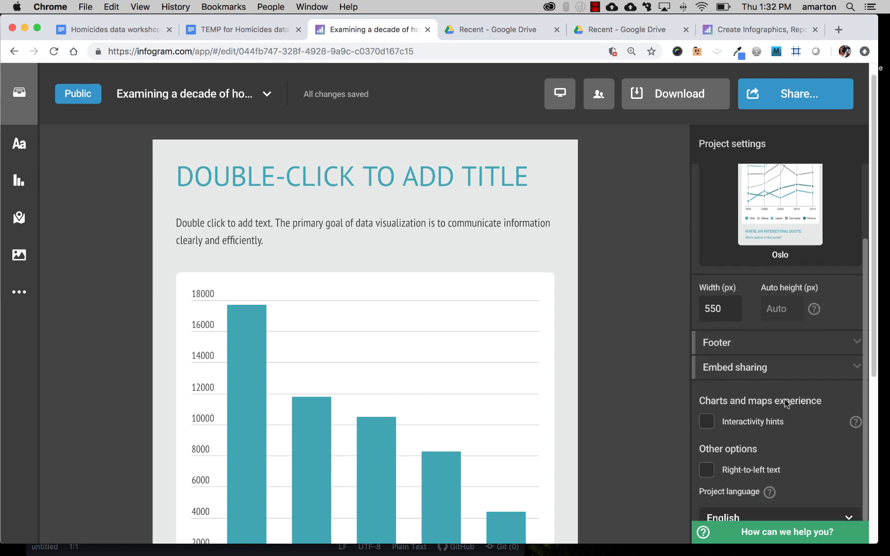
scroll(786, 403, up, 3)
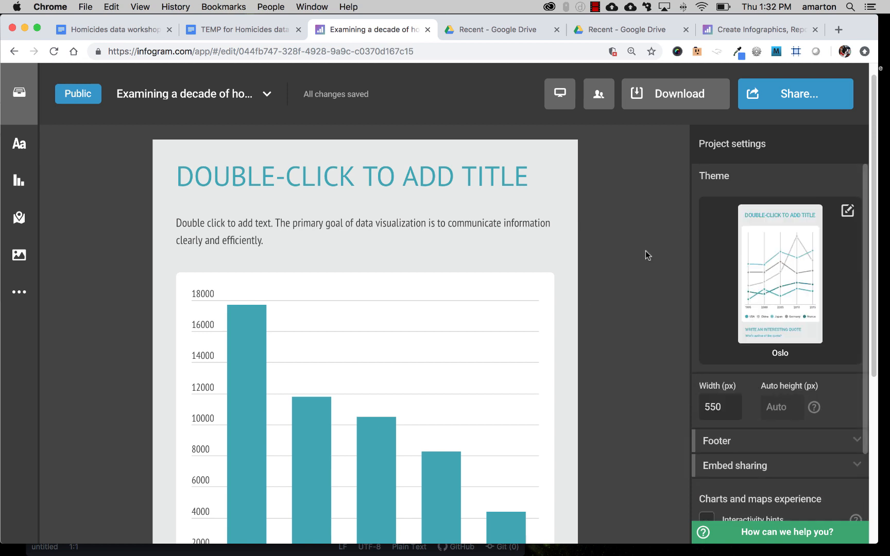
Step: Select the column chart, open its data table for editing and compare the sample rows with the bars
click(413, 406)
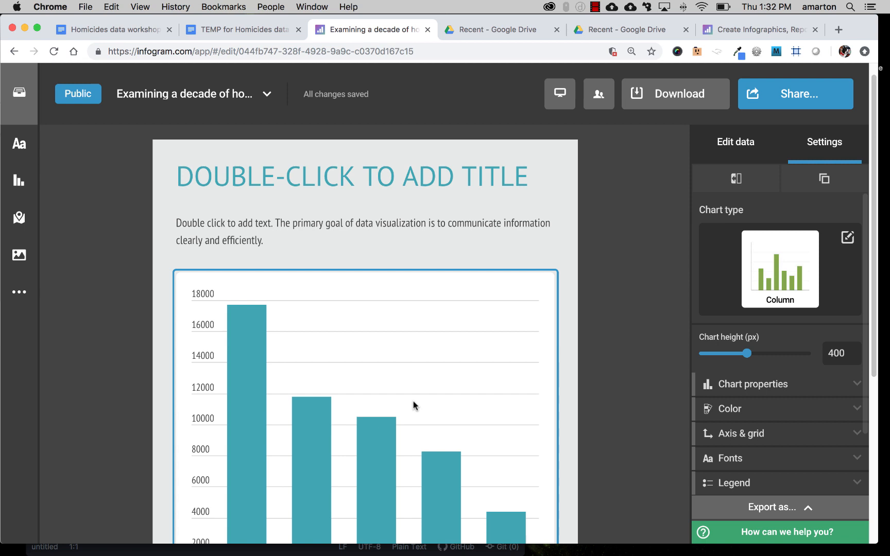
scroll(635, 283, down, 1)
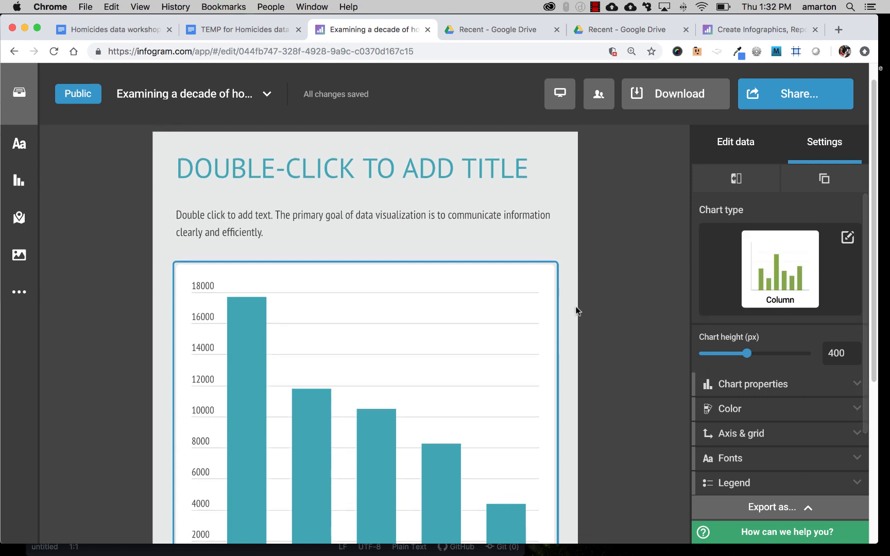
click(707, 147)
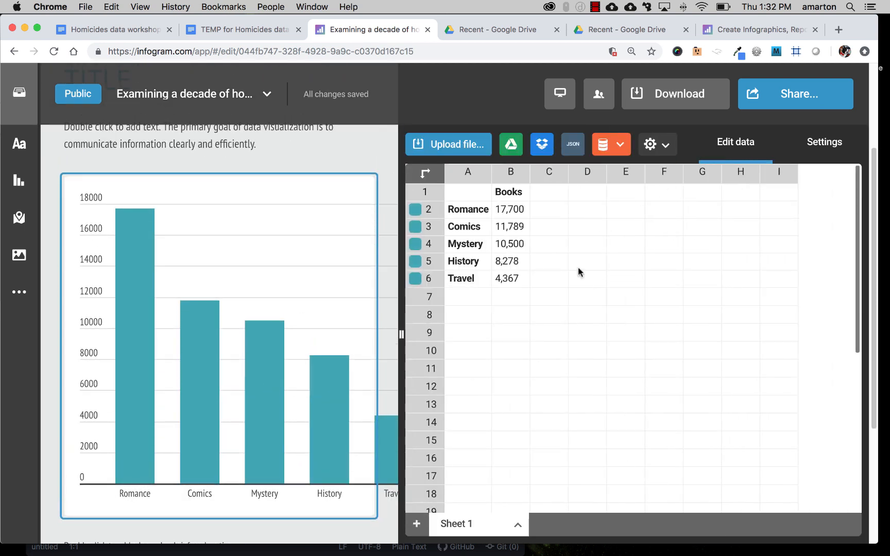
scroll(280, 292, down, 1)
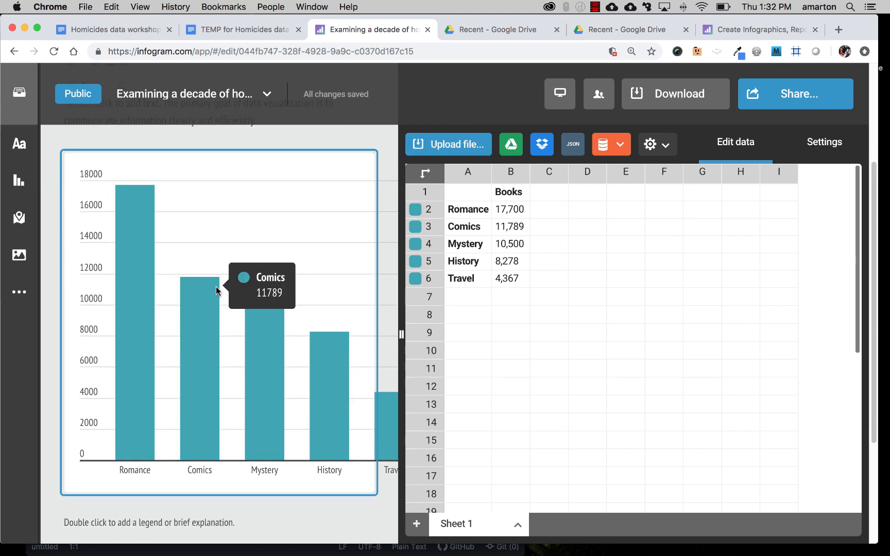
scroll(369, 286, up, 1)
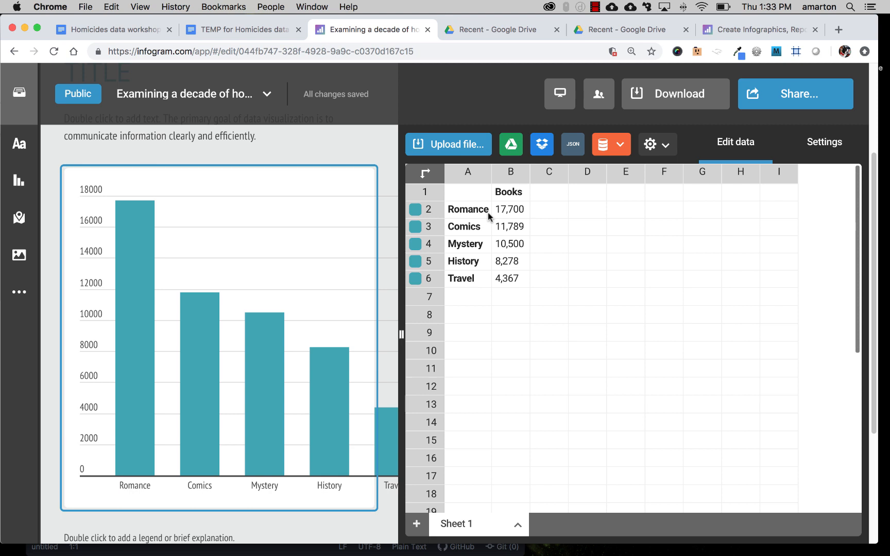
Step: Switch to Excel and copy the 2007 to 2017 victim counts, without the grand total, from the by year sheet
mouse_move(309, 546)
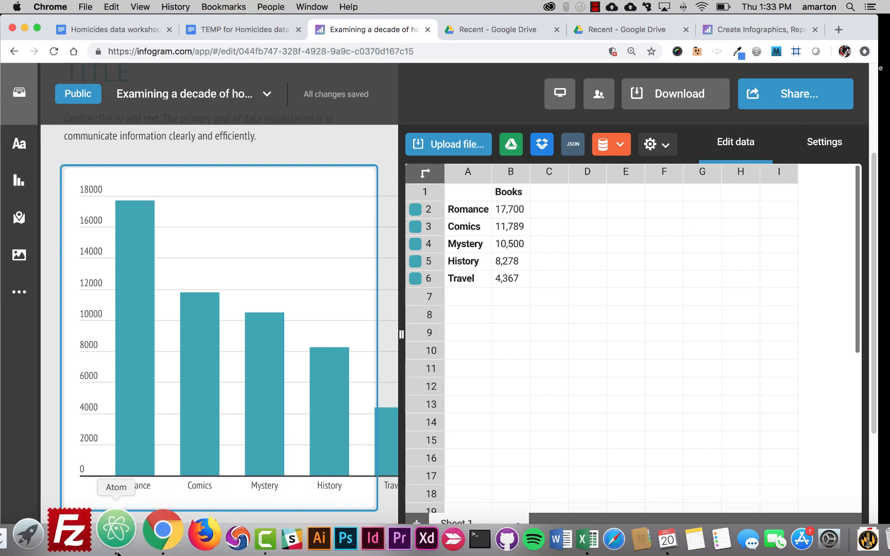
click(552, 539)
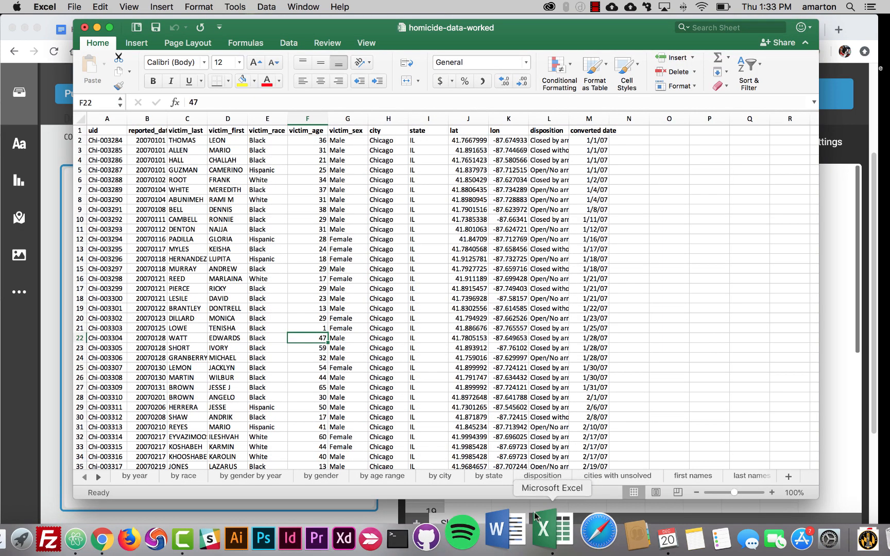
click(135, 476)
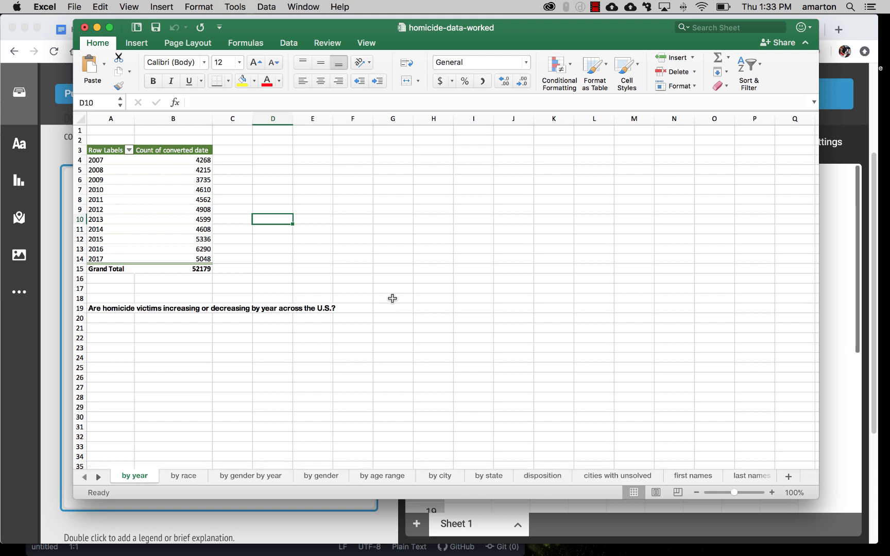
drag(98, 159, 184, 257)
key(super+c)
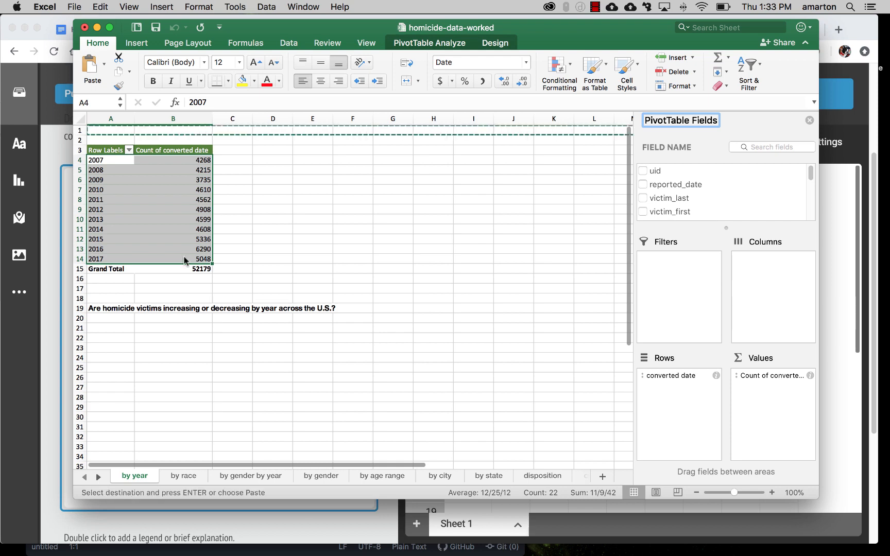
click(145, 213)
drag(103, 160, 164, 258)
key(super+c)
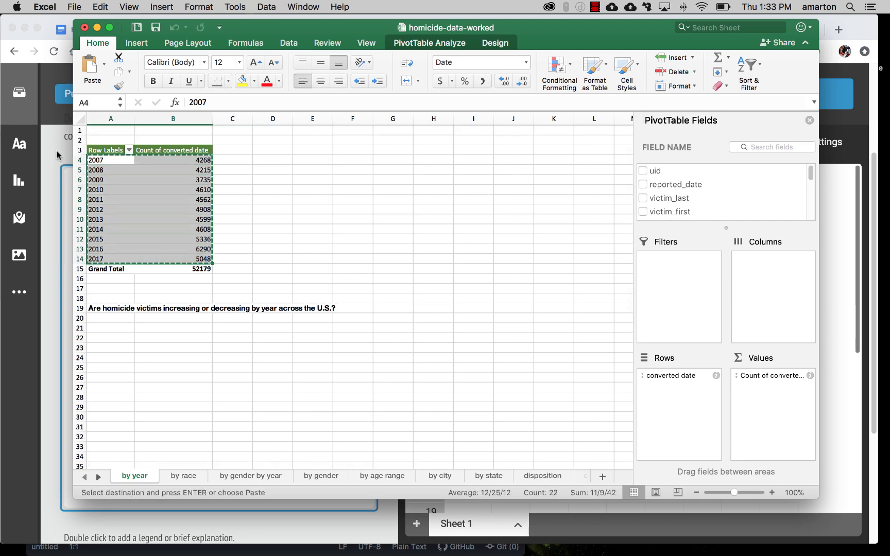
Step: Switch back to Chrome, clear the Books header, replace the sample rows with the copied yearly counts and return to the chart settings
key(super+Tab)
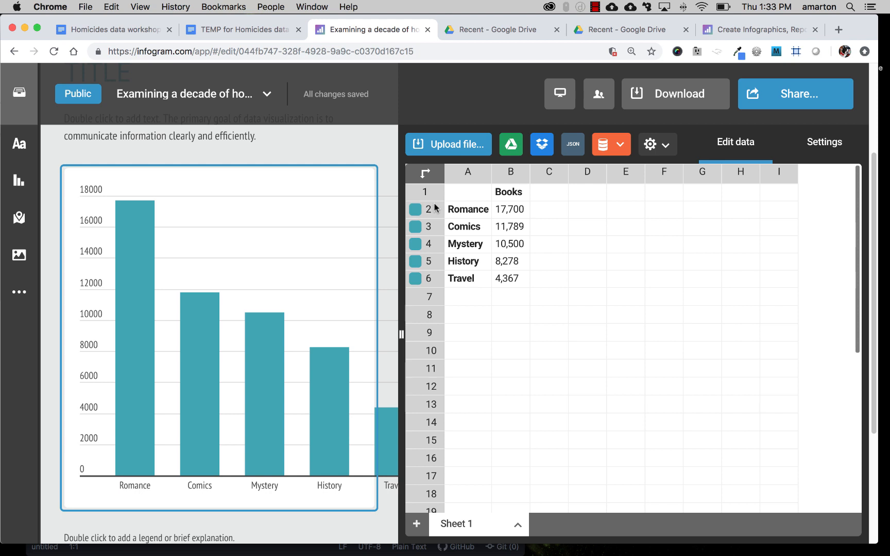
click(501, 195)
key(Delete)
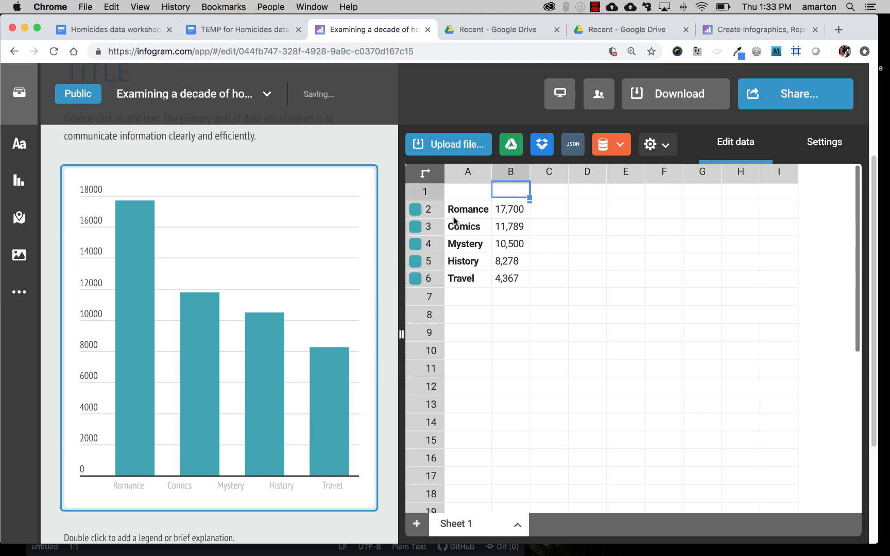
drag(462, 211, 513, 280)
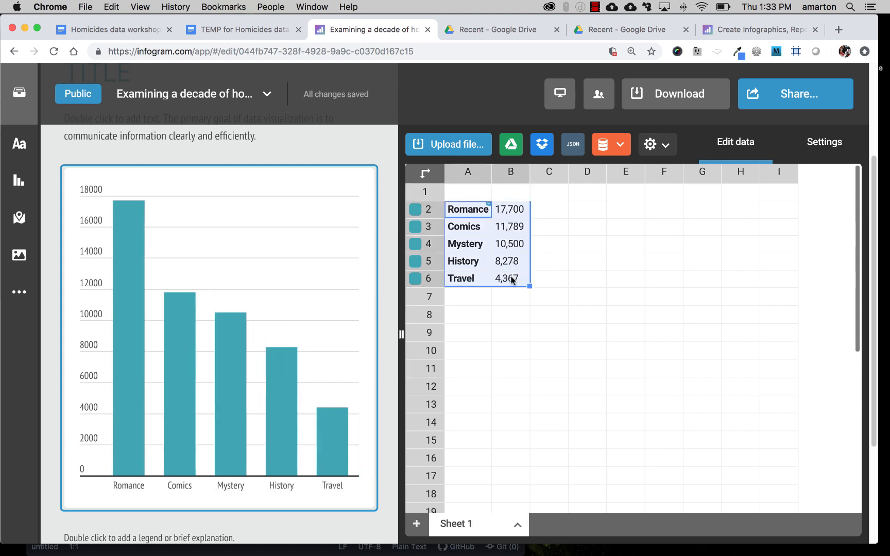
key(super+v)
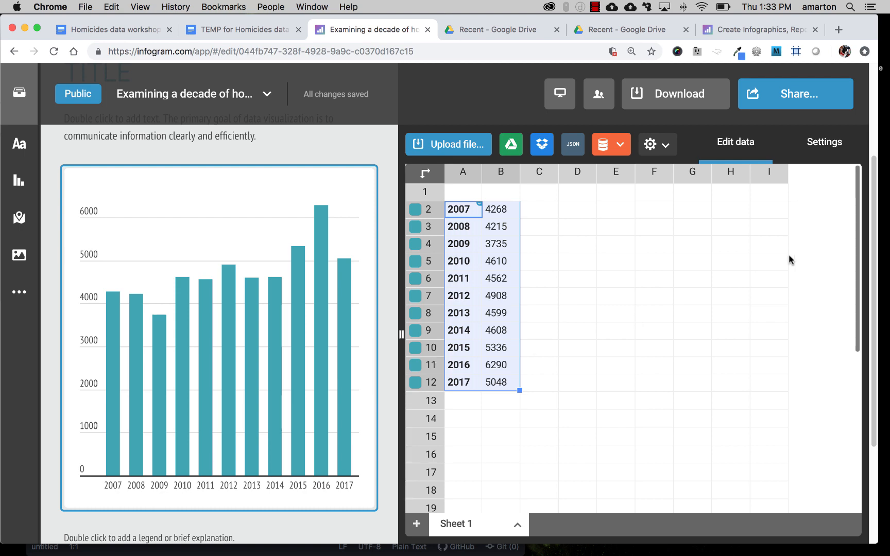
click(817, 143)
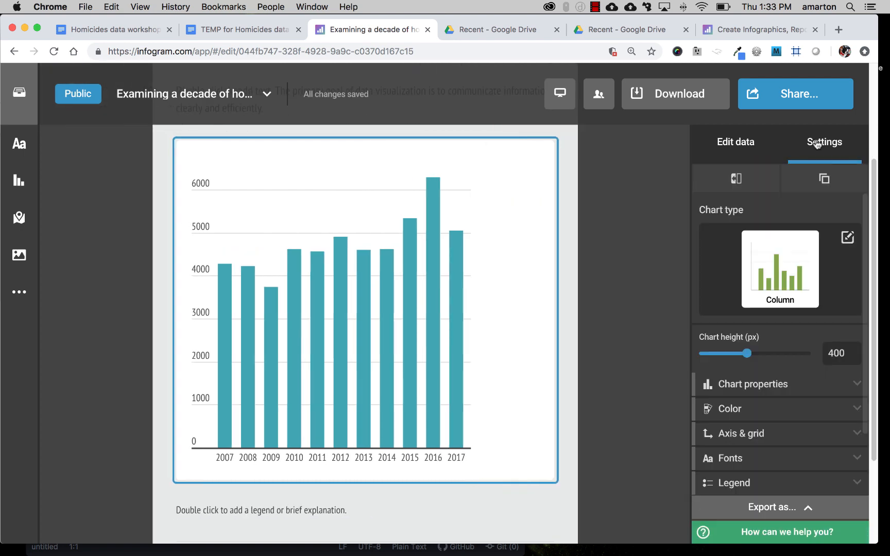
Step: Replace the title placeholder with the headline "Examining a decade of homicides in the United States" copied from the TEMP for Homicides data Google Doc
scroll(658, 418, up, 3)
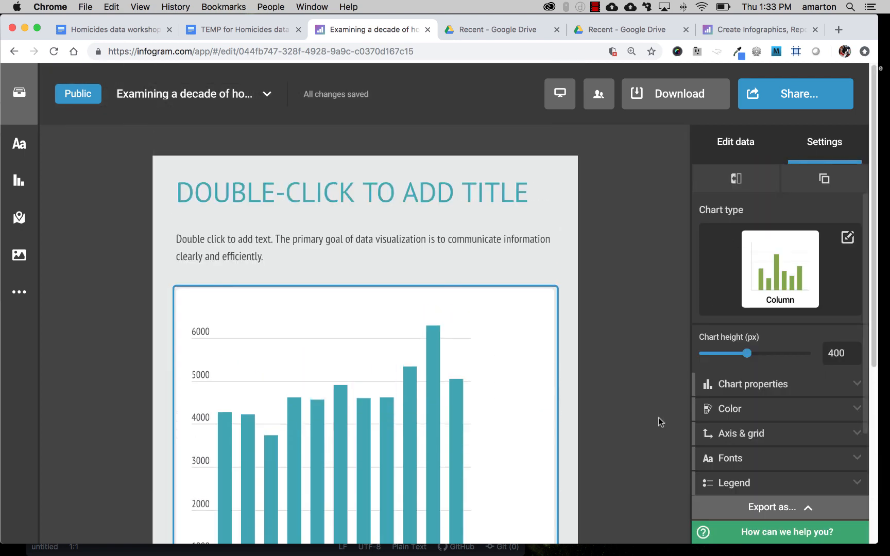
scroll(659, 417, down, 5)
scroll(659, 417, up, 4)
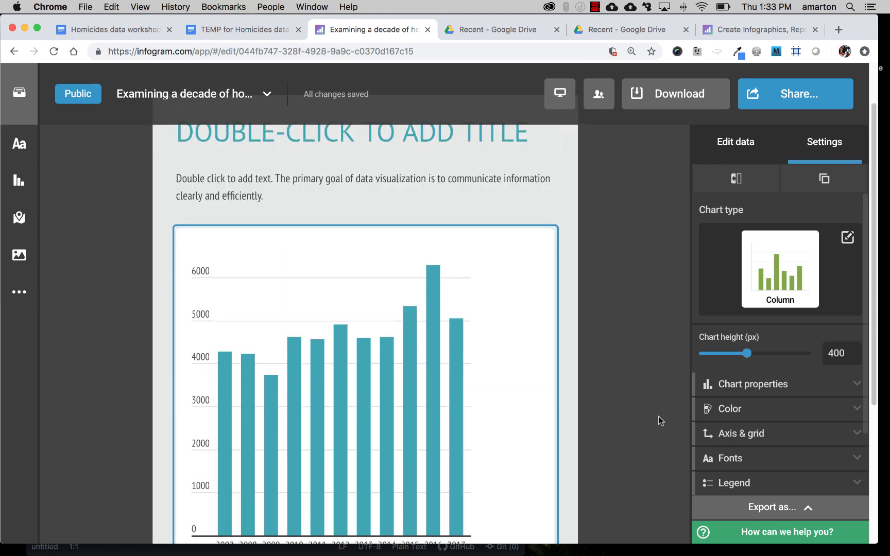
scroll(658, 416, up, 1)
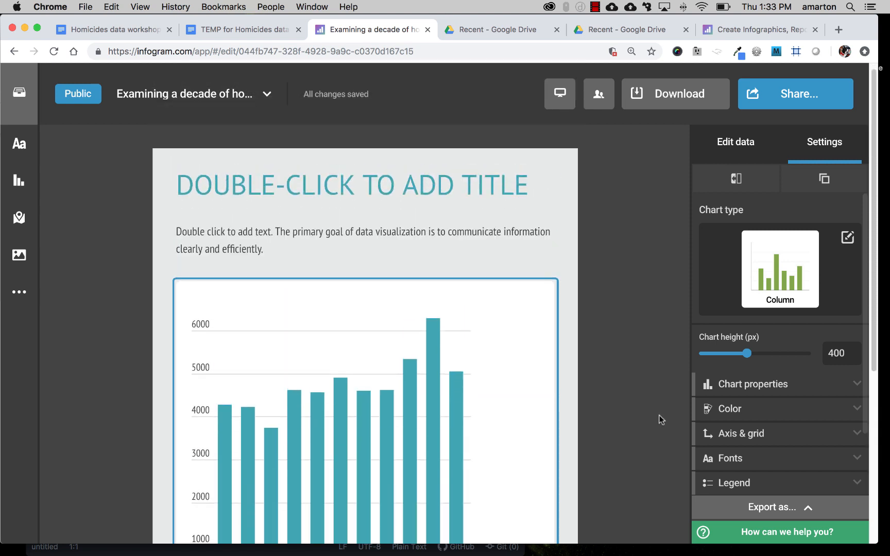
double_click(446, 182)
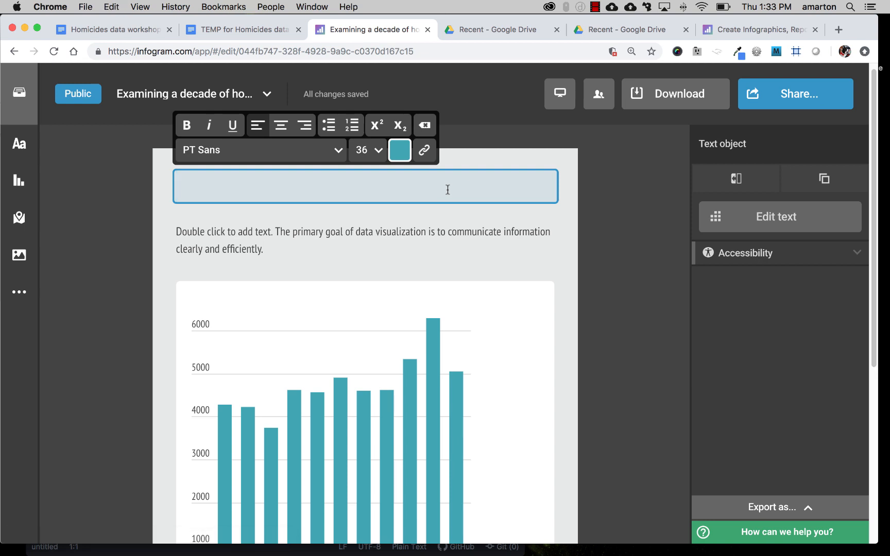
click(251, 31)
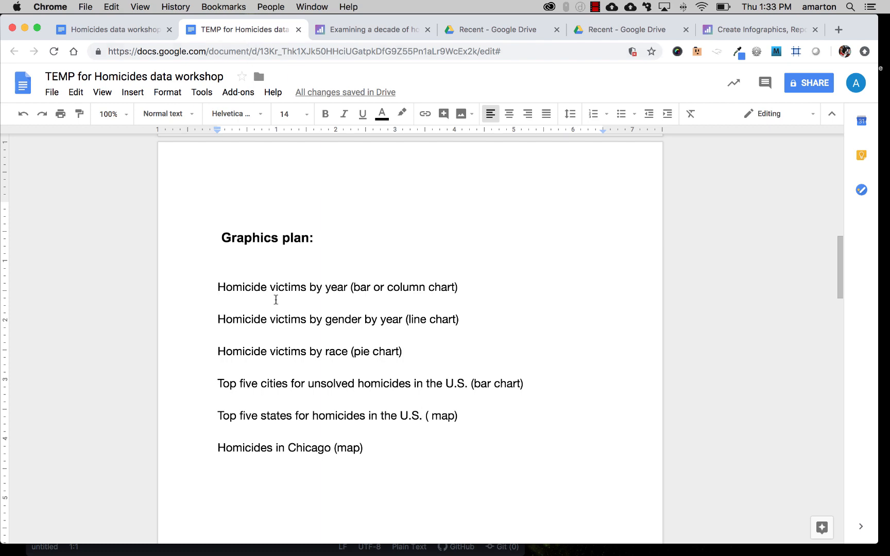
scroll(279, 302, down, 6)
scroll(279, 302, down, 6)
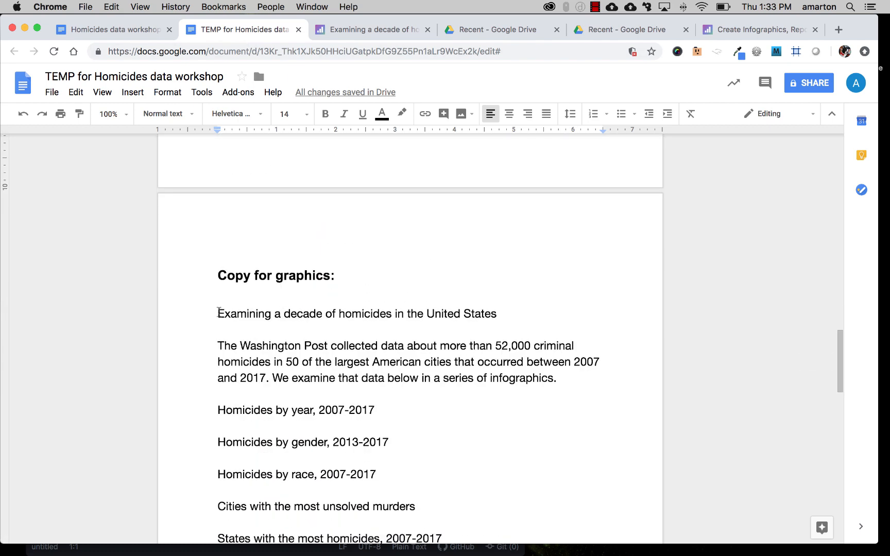
drag(218, 313, 496, 313)
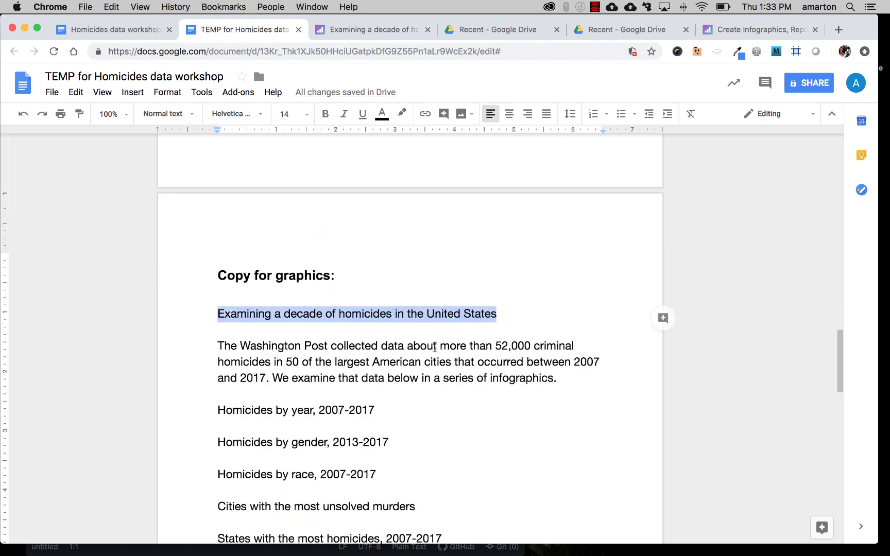
click(391, 31)
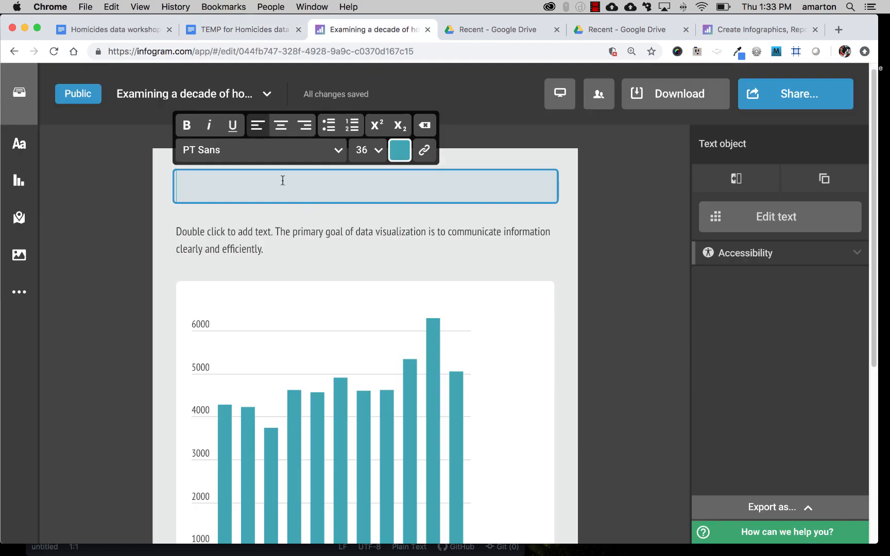
key(super+v)
Step: Make the whole infographic title bold and enlarge its font size to 24
key(super+a)
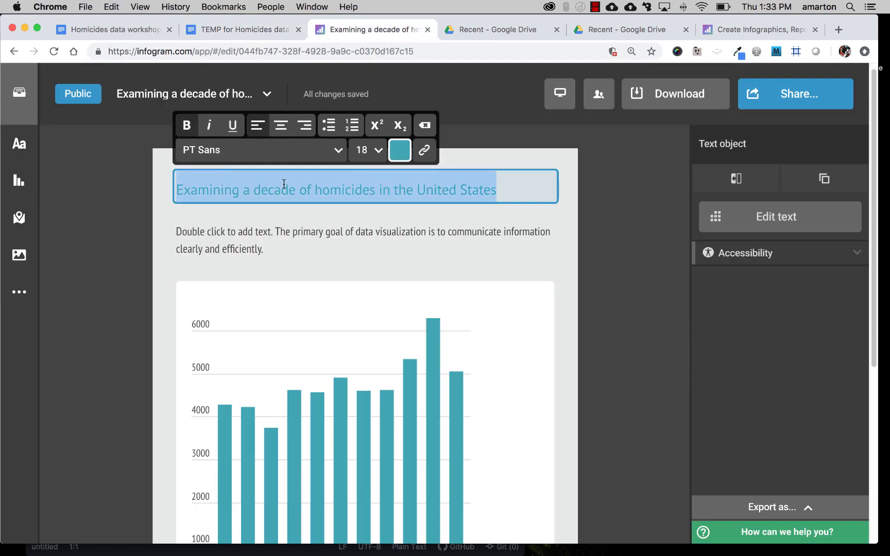
click(186, 125)
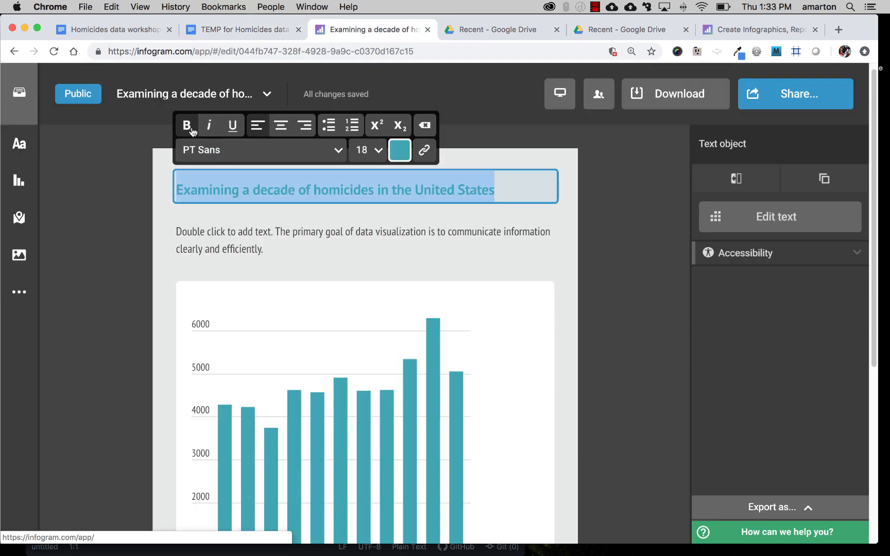
click(367, 155)
scroll(392, 266, down, 3)
scroll(392, 268, down, 5)
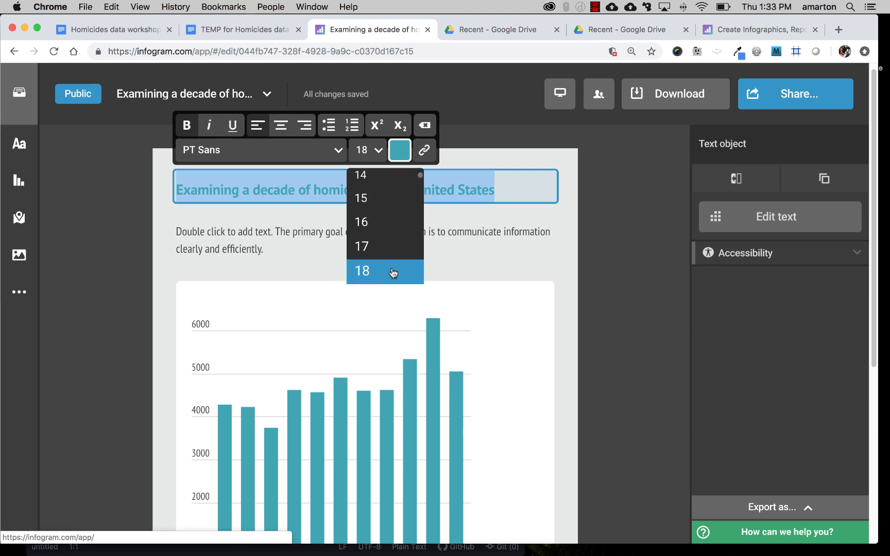
click(389, 266)
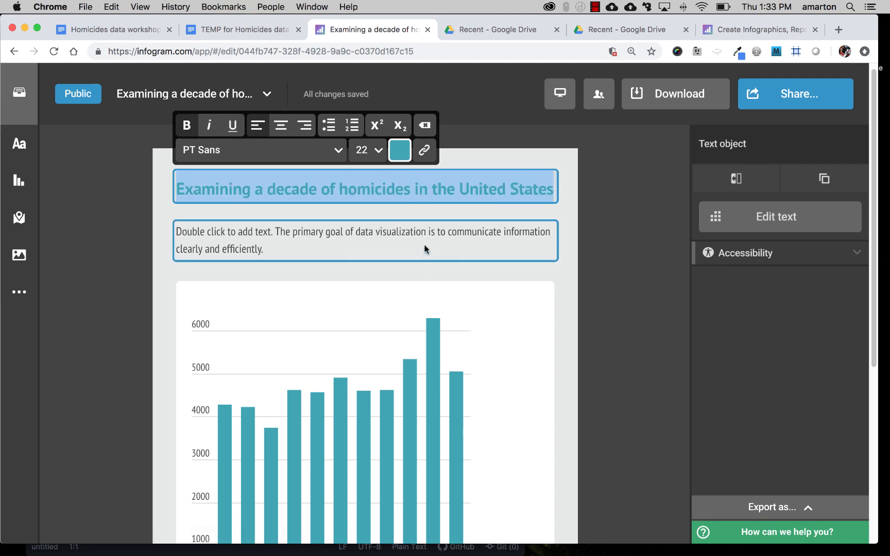
click(377, 153)
scroll(393, 265, down, 2)
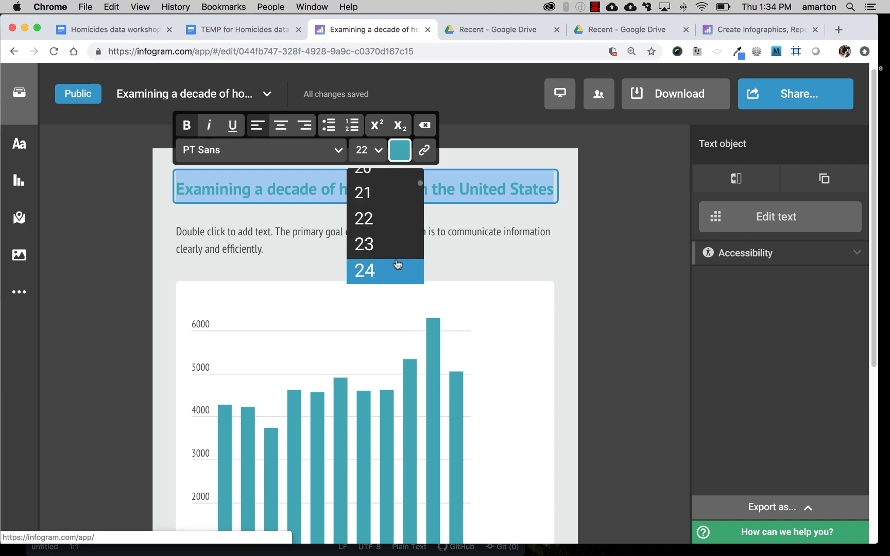
click(390, 265)
click(593, 222)
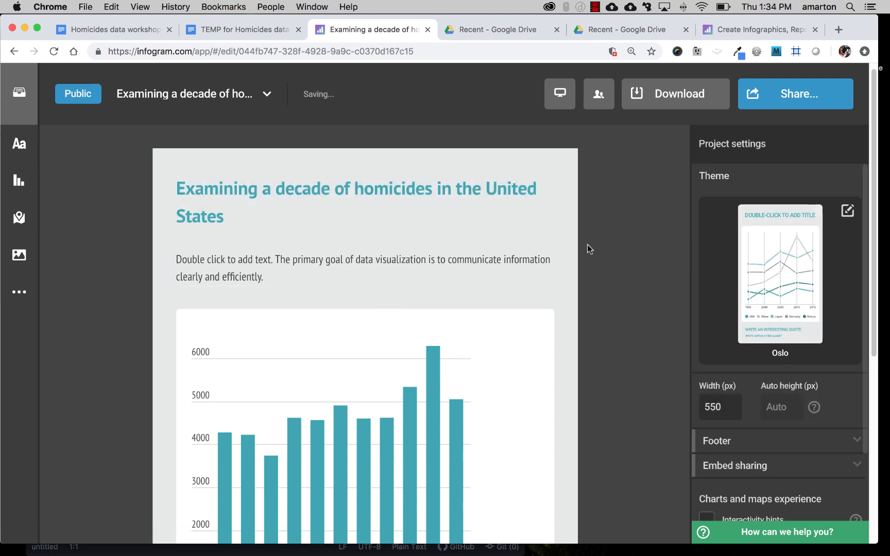
Step: Copy the Washington Post introduction paragraph from the Google Doc and replace the body text placeholder under the Infogram title with it
scroll(577, 257, down, 1)
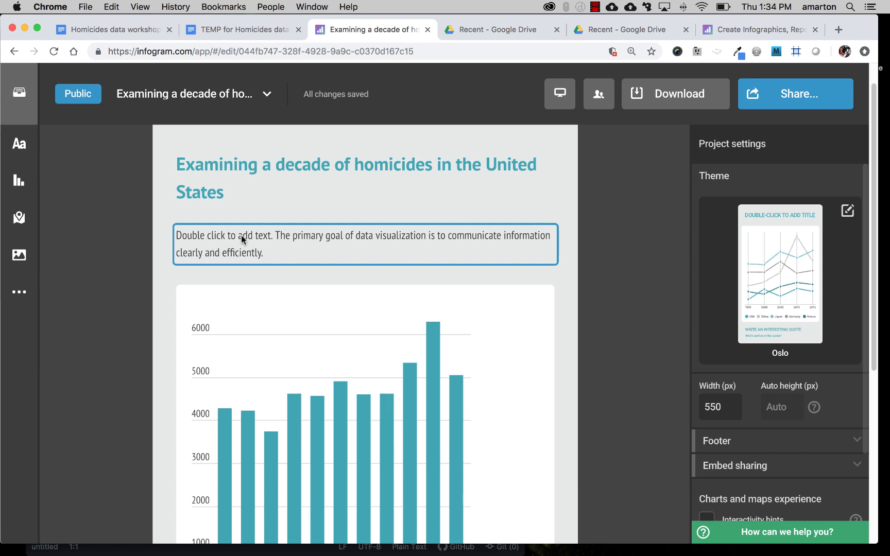
click(257, 30)
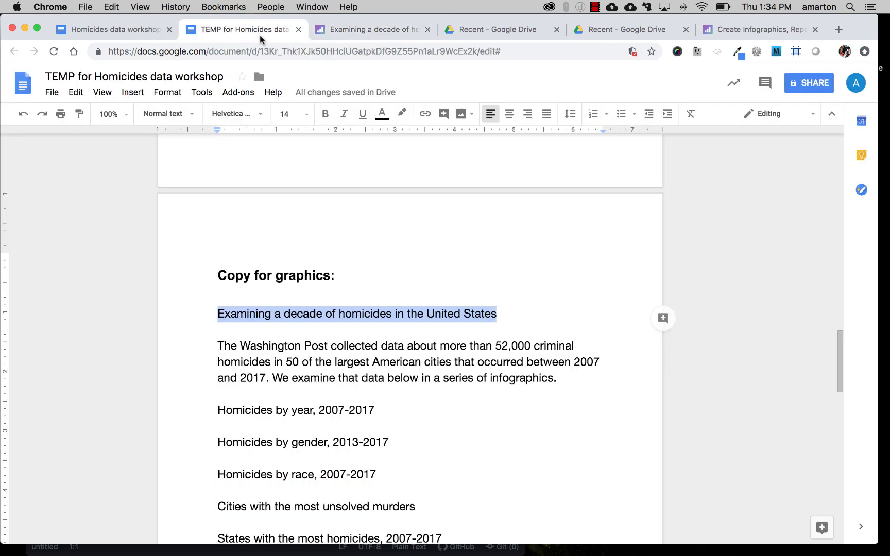
click(277, 344)
drag(218, 346, 557, 376)
key(super+c)
click(394, 30)
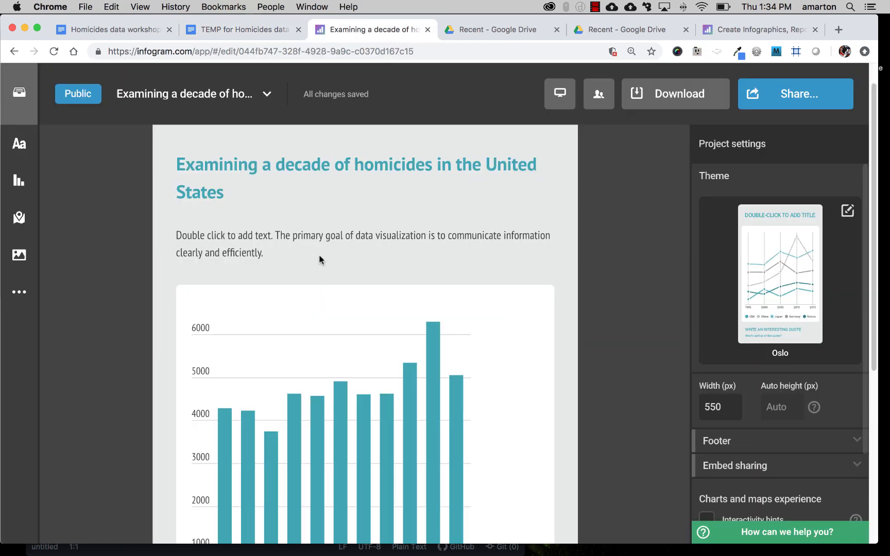
click(264, 240)
double_click(264, 240)
key(super+v)
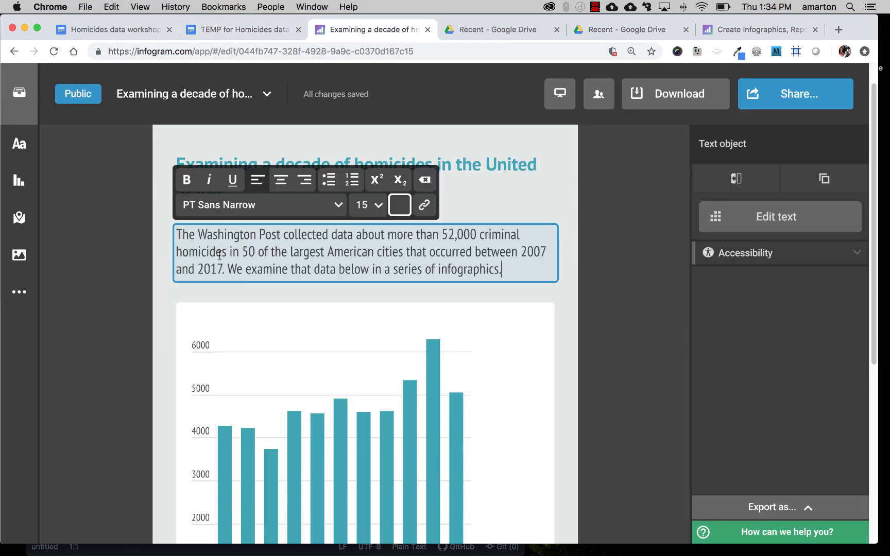
click(131, 241)
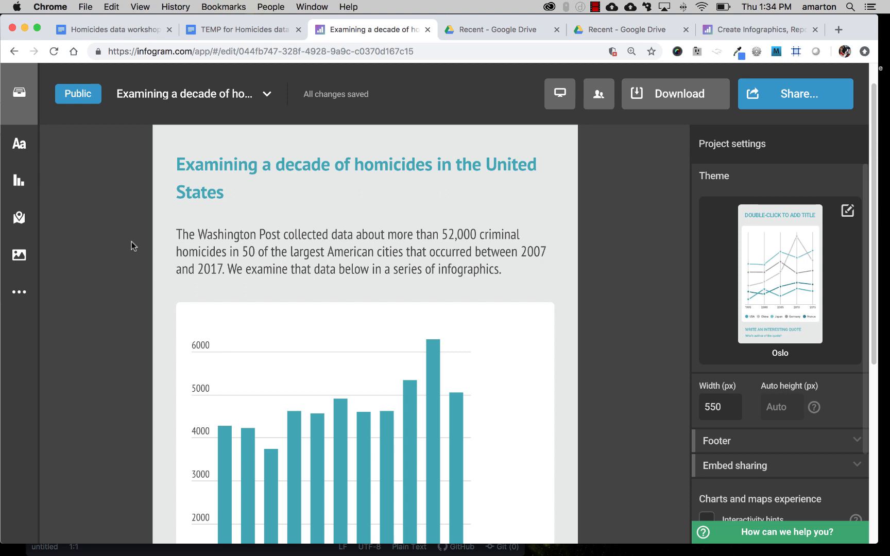
Step: Add a subtitle text object and place it between the introduction paragraph and the column chart
scroll(141, 249, down, 5)
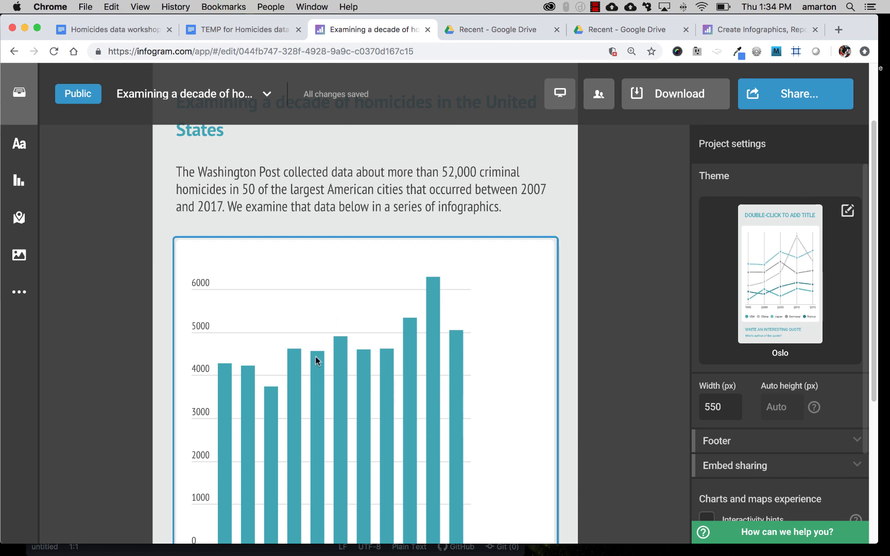
scroll(123, 264, up, 3)
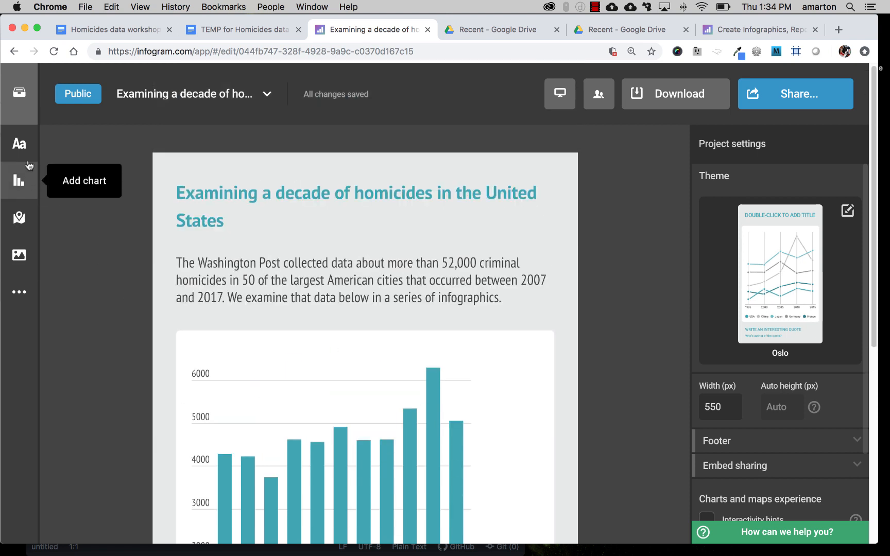
click(19, 144)
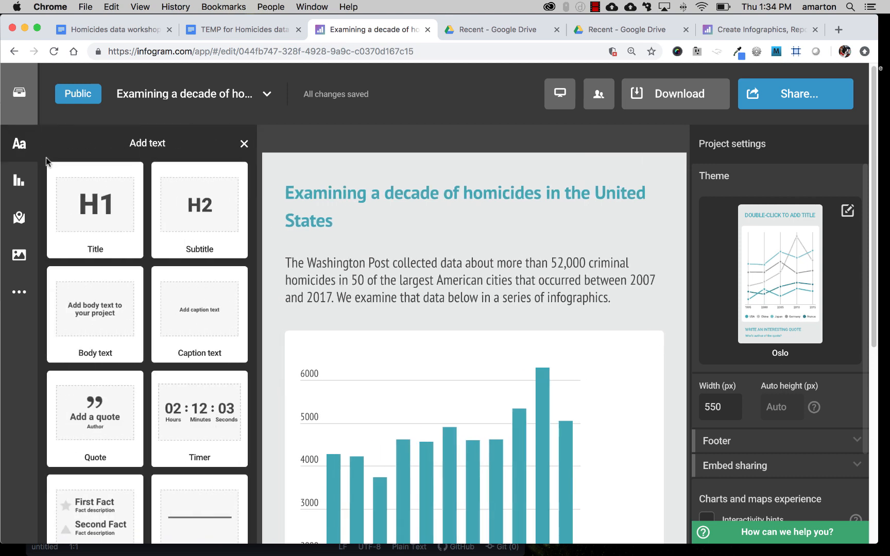
click(204, 224)
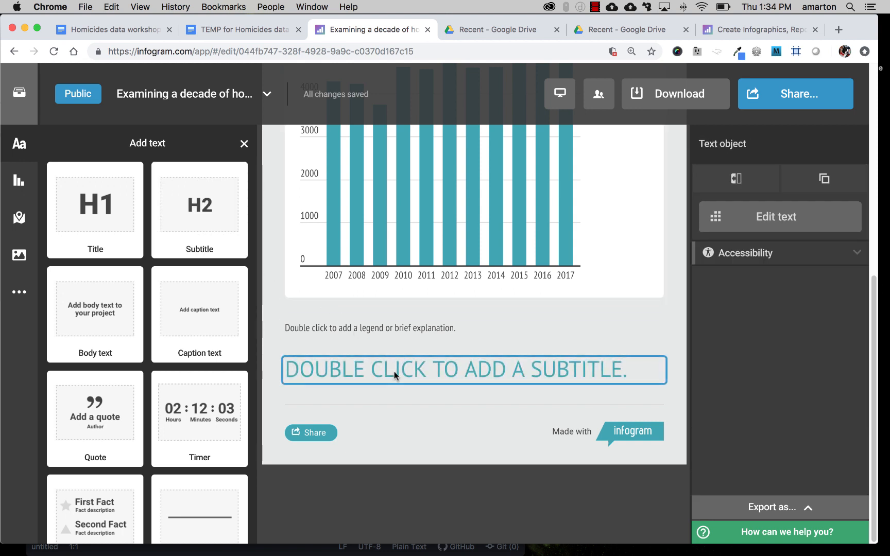
drag(394, 371, 358, 187)
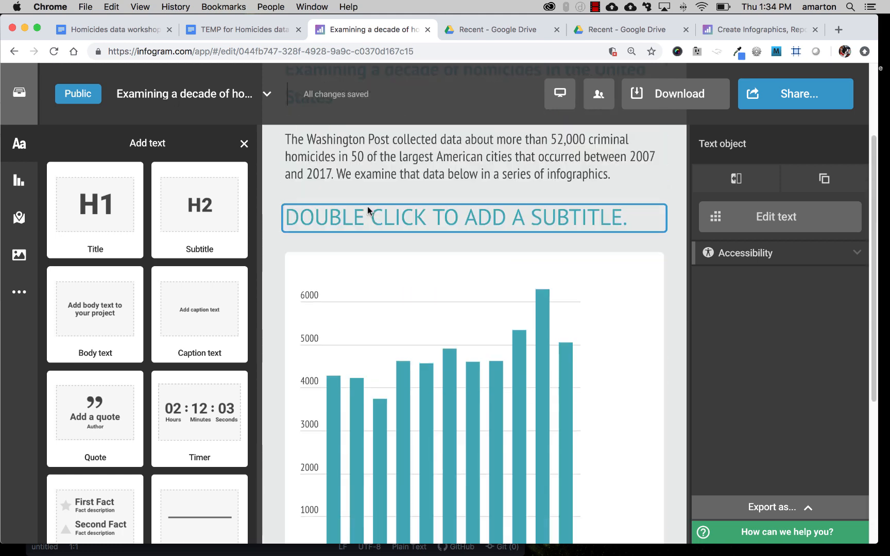
scroll(385, 278, up, 1)
scroll(386, 283, down, 1)
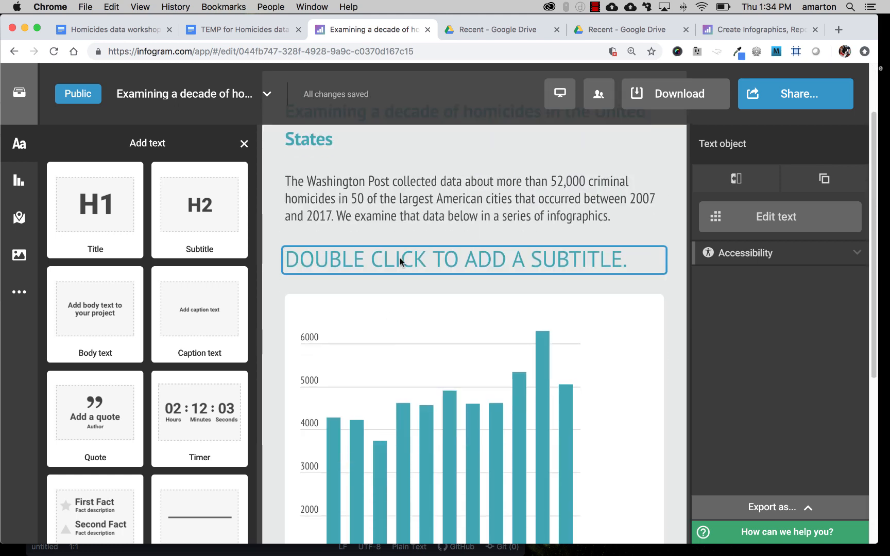
Step: Fill the new subtitle with "Homicides by year, 2007-2017" copied from the Google Doc
double_click(400, 257)
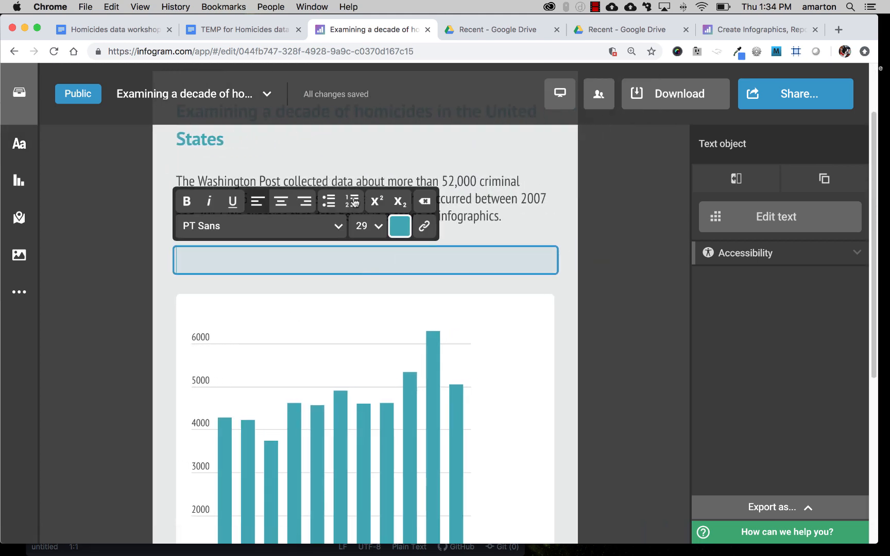
click(257, 35)
click(279, 403)
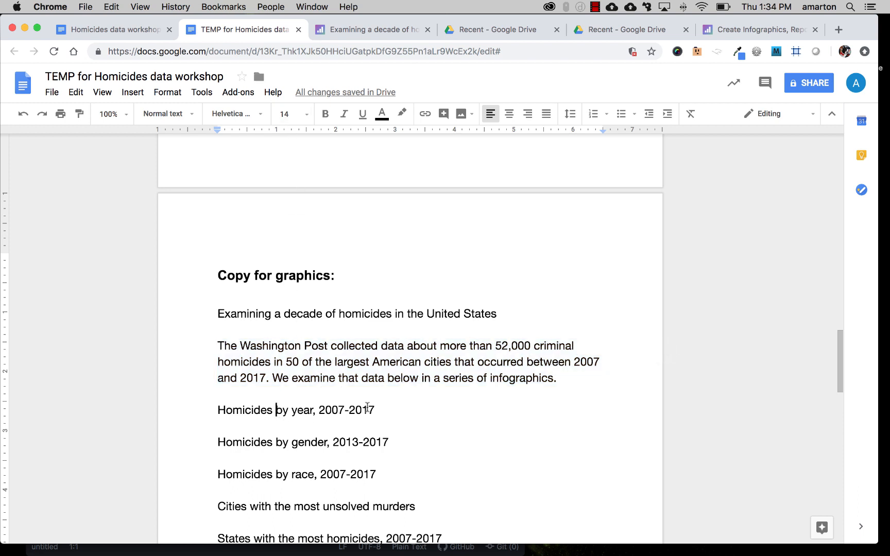
drag(380, 410, 220, 414)
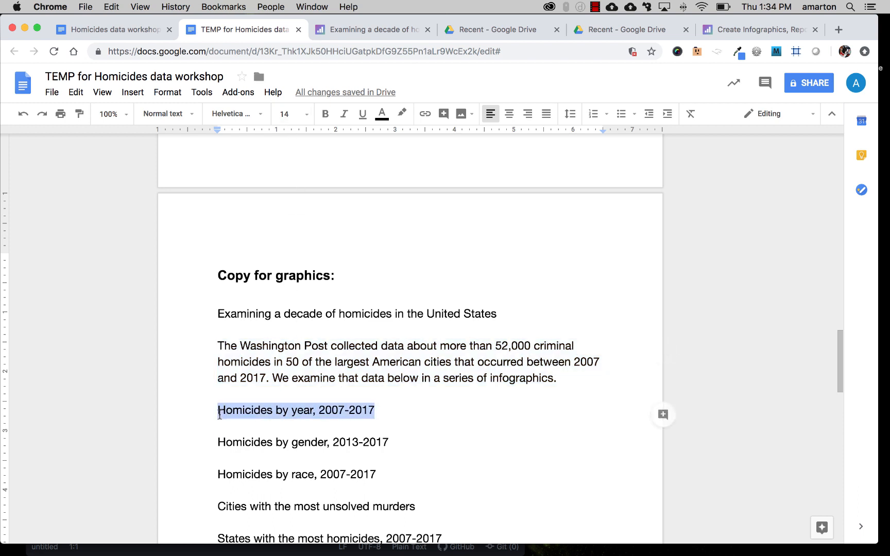
key(super+c)
click(377, 31)
key(super+v)
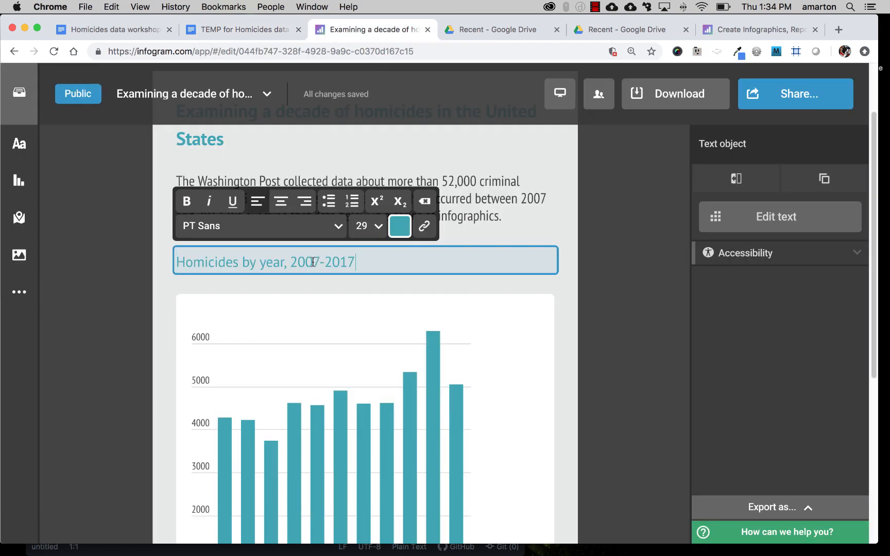
click(125, 267)
Step: Make the entire "Homicides by year, 2007-2017" subtitle bold
click(178, 263)
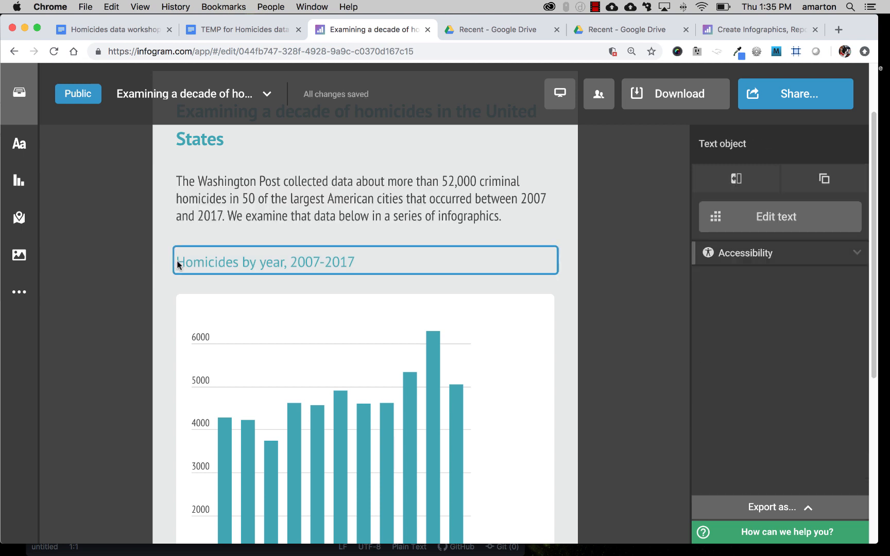
click(178, 263)
key(super+a)
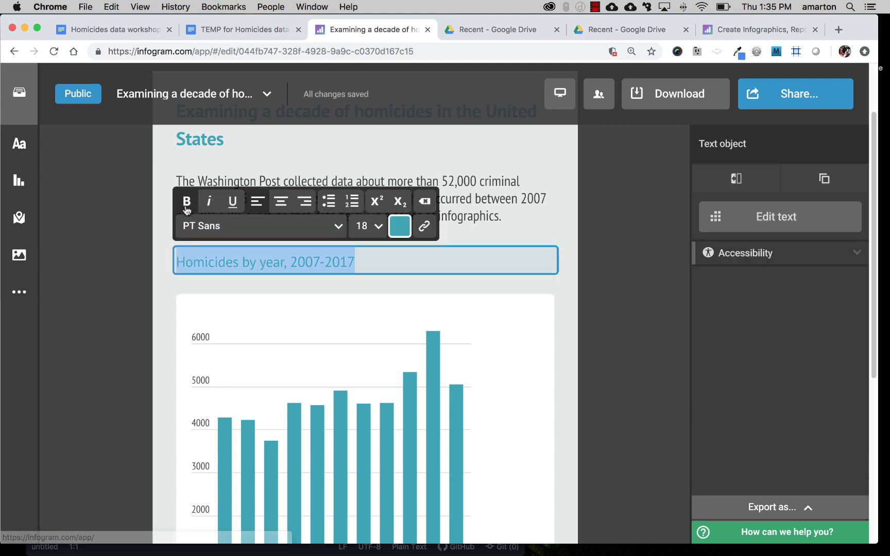
click(140, 249)
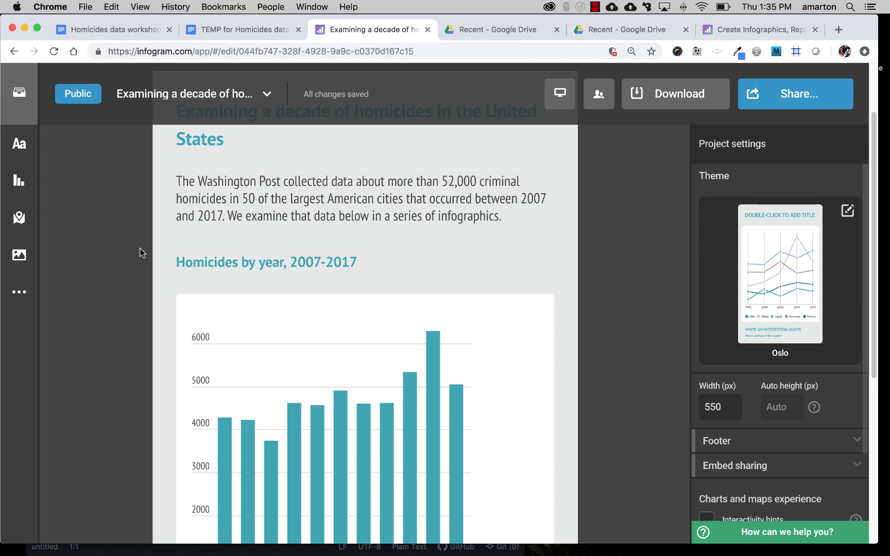
scroll(160, 318, down, 1)
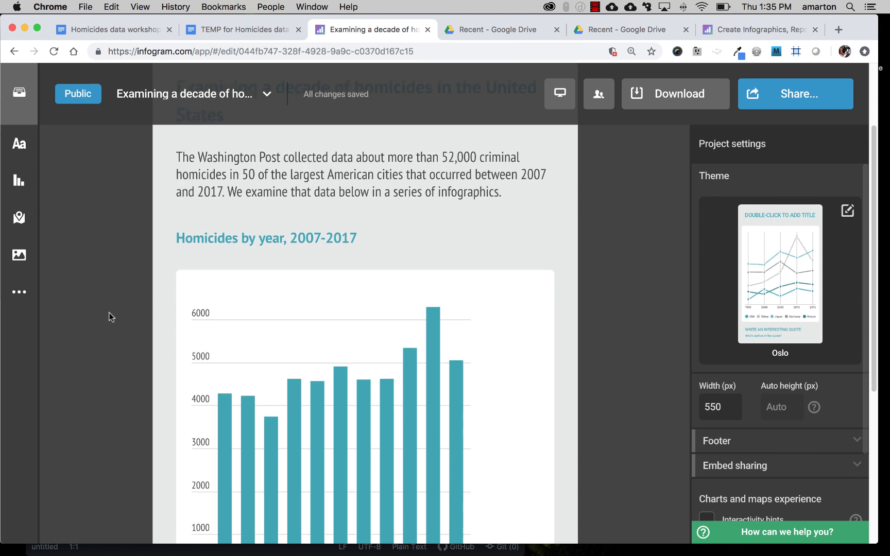
scroll(108, 313, up, 3)
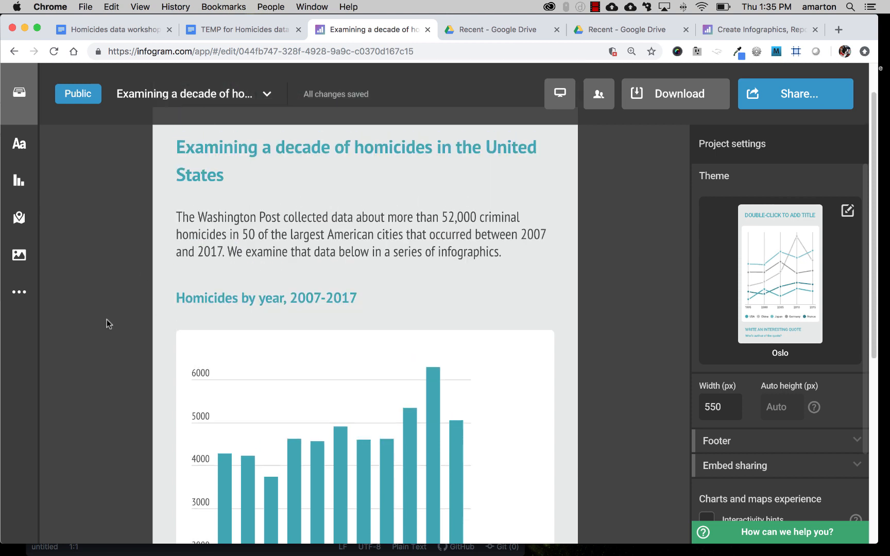
scroll(107, 319, down, 5)
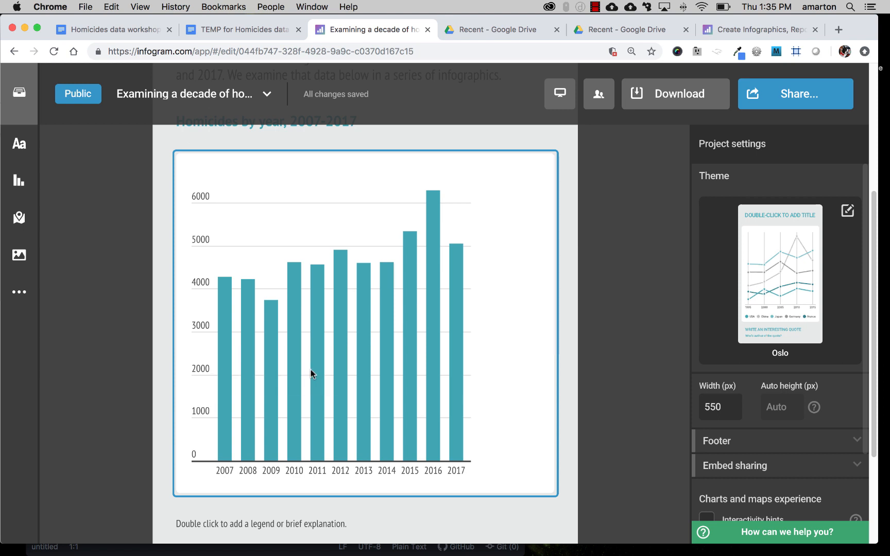
Step: Delete the placeholder text for a legend or brief explanation below the column chart and dismiss the deletion notice
scroll(411, 360, up, 3)
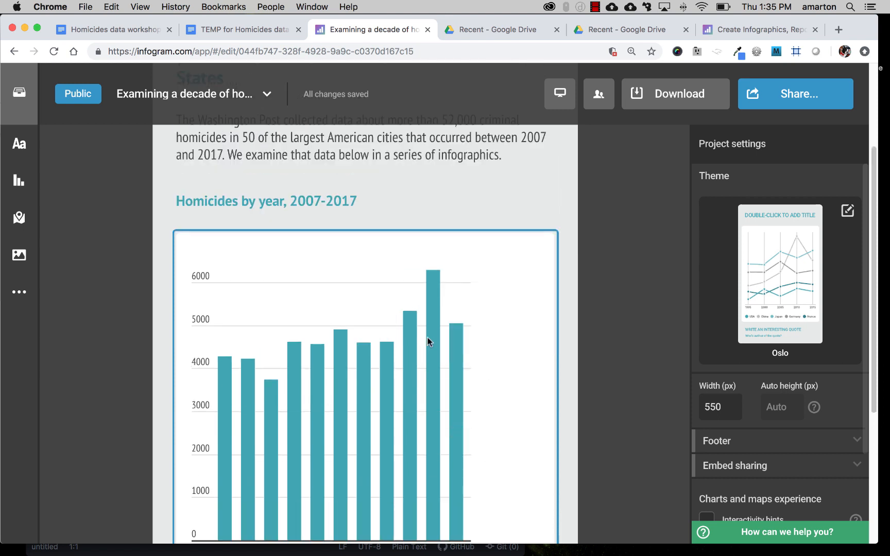
scroll(428, 342, down, 4)
scroll(207, 485, down, 3)
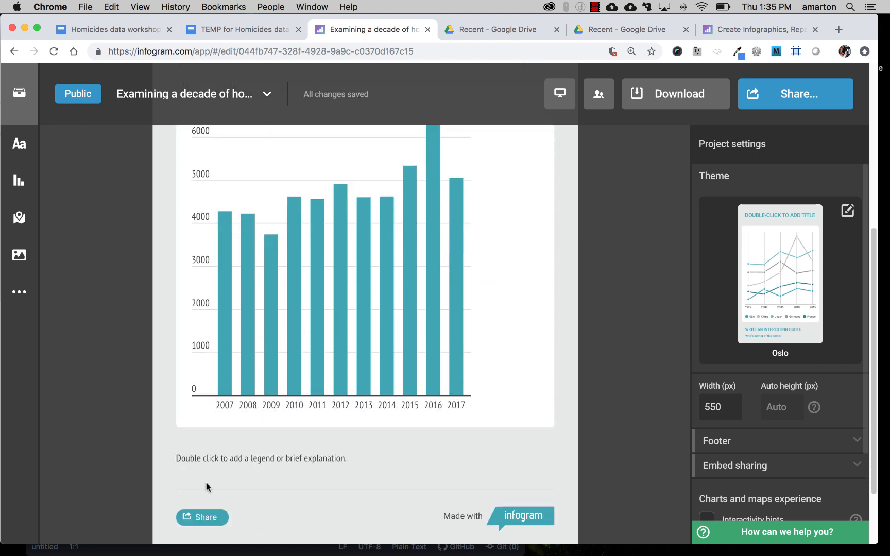
click(210, 460)
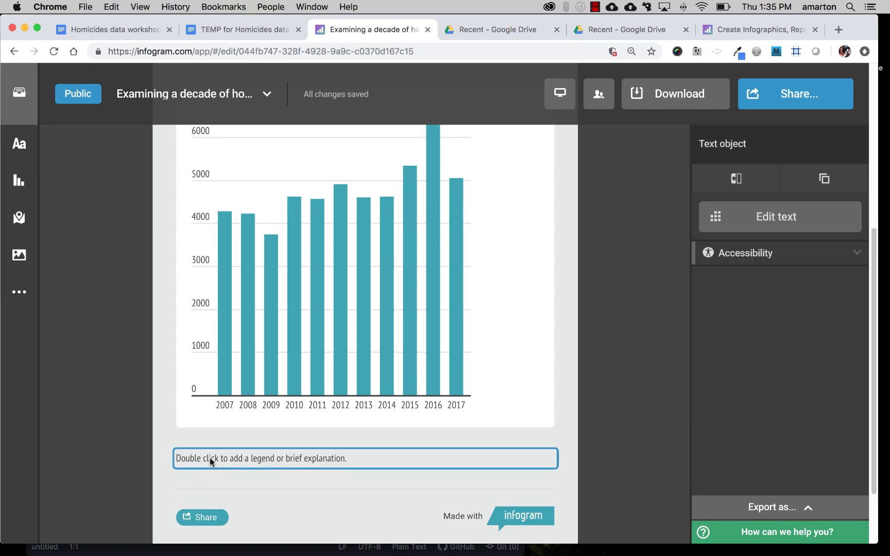
key(Delete)
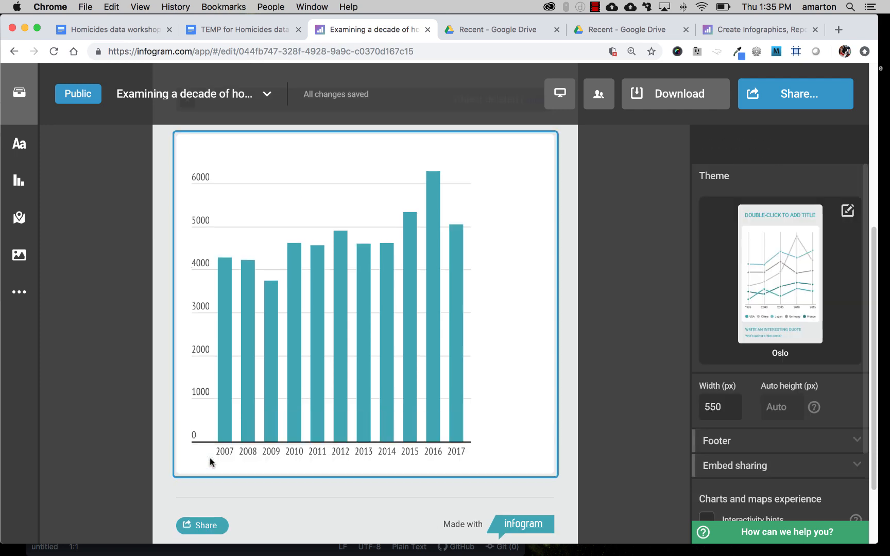
scroll(123, 394, up, 10)
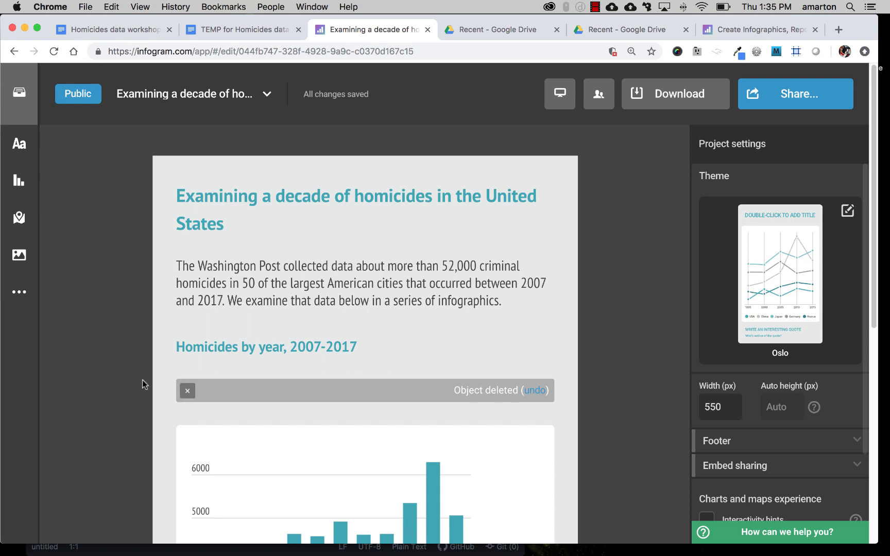
click(187, 390)
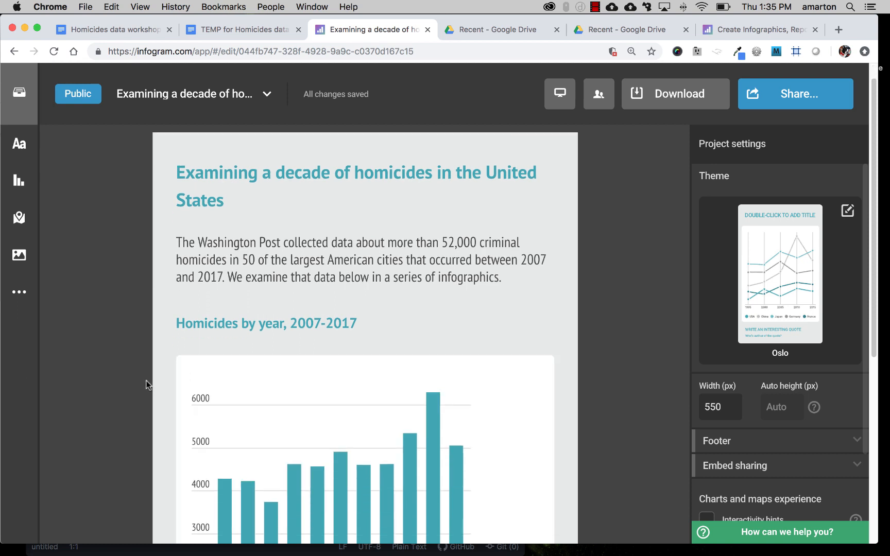
Step: Review the infographic's layout from the title and introduction through the subtitle and column chart to the footer
scroll(145, 381, down, 6)
scroll(137, 384, up, 6)
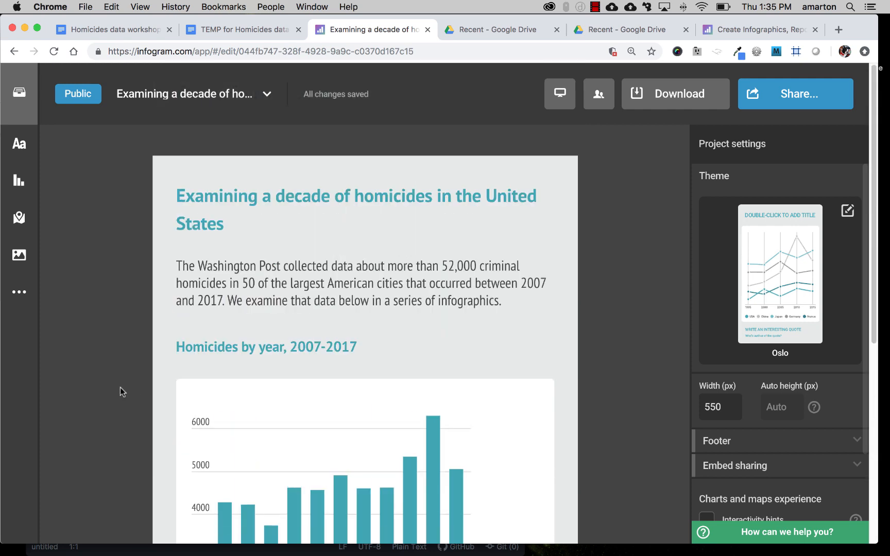
scroll(120, 388, down, 5)
scroll(122, 389, up, 3)
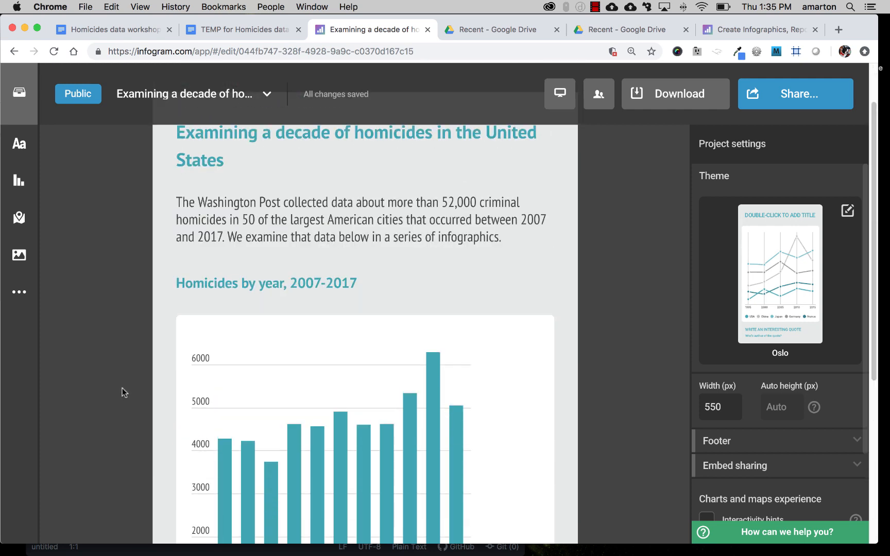
scroll(123, 388, up, 2)
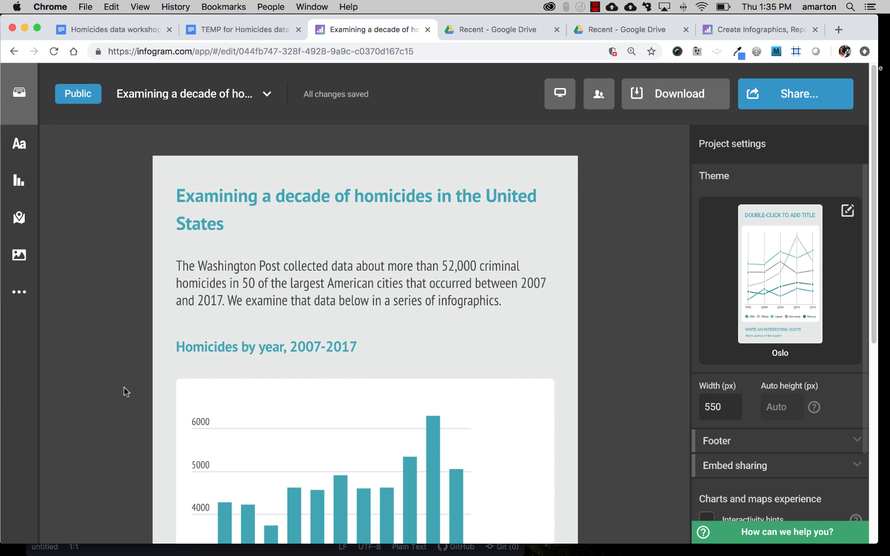
scroll(153, 382, down, 7)
scroll(152, 383, down, 1)
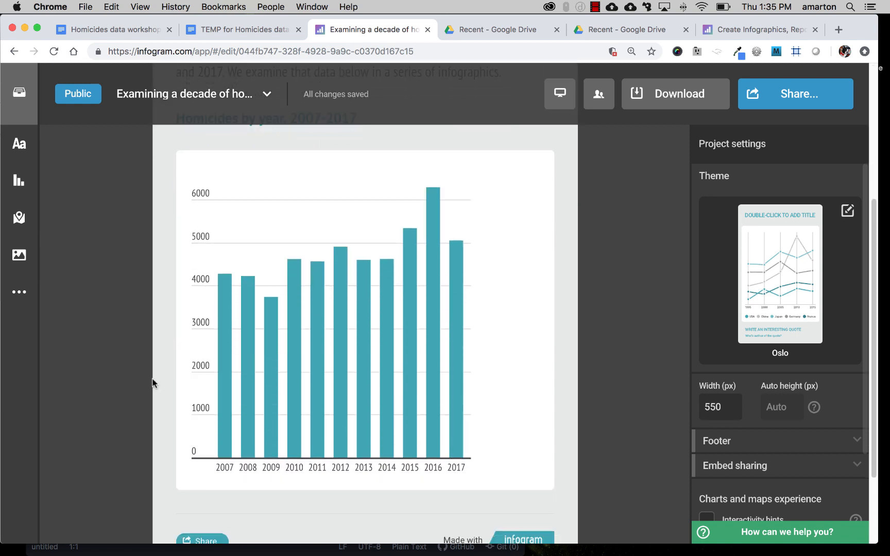